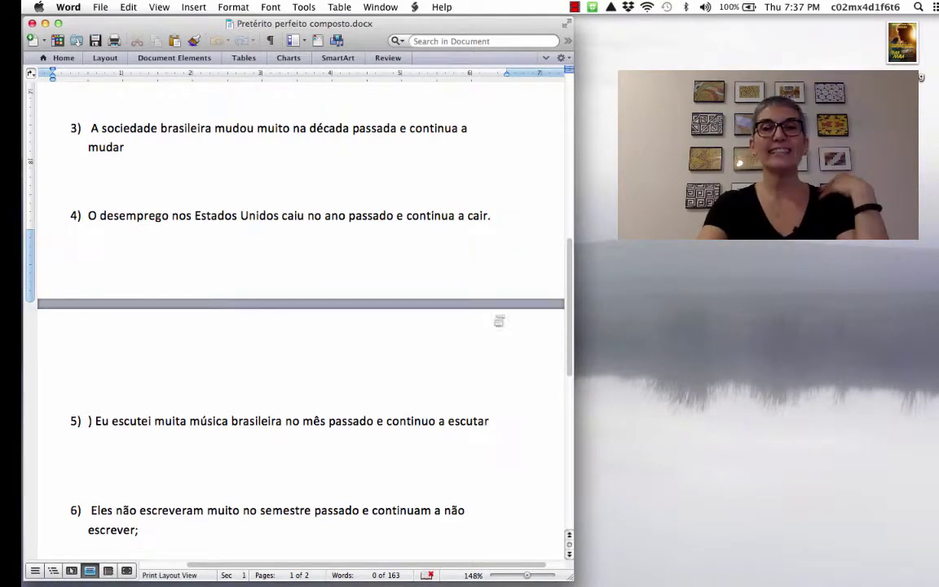
Scroll down through the lesson to the 'Agora, você' exercise sentences
scroll(487, 308, "up", 10)
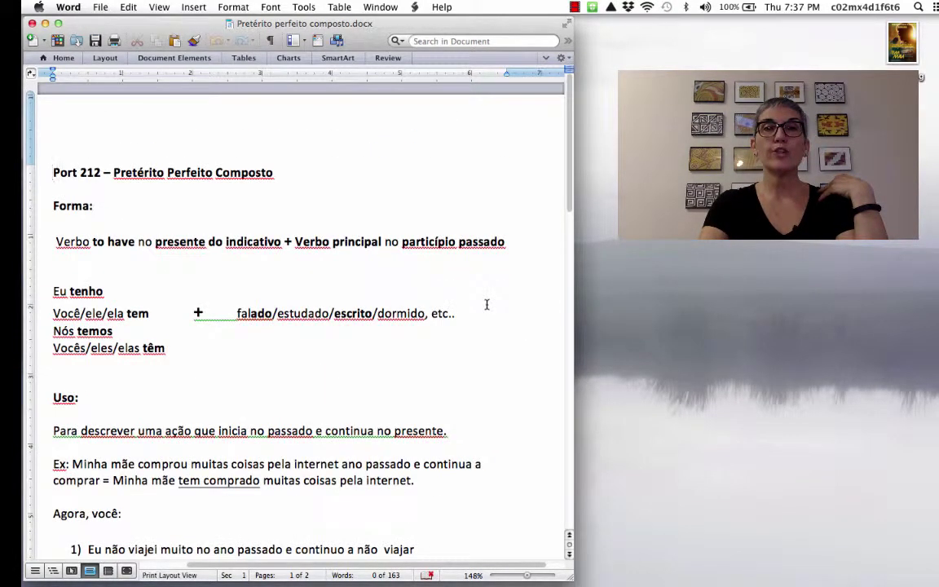
scroll(486, 304, "down", 2)
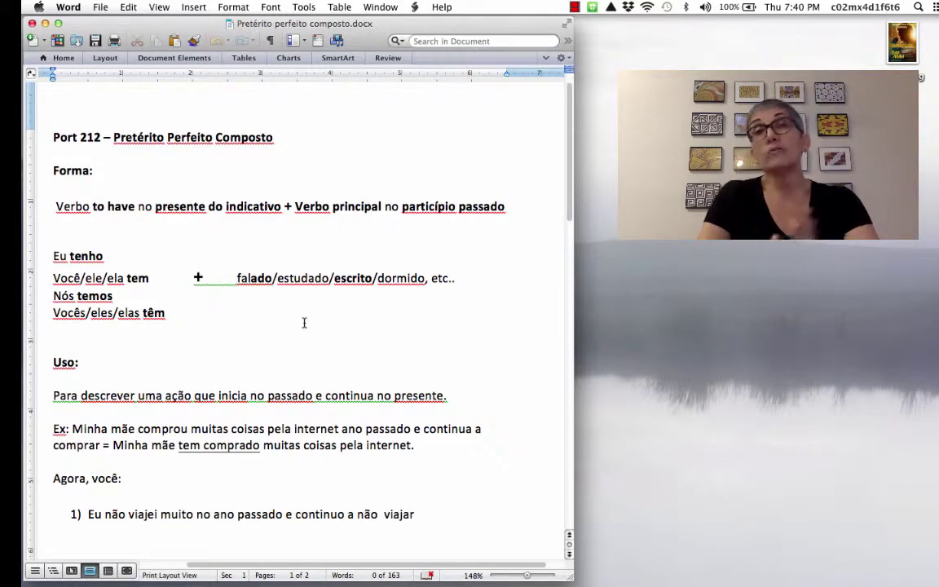
scroll(304, 323, "down", 3)
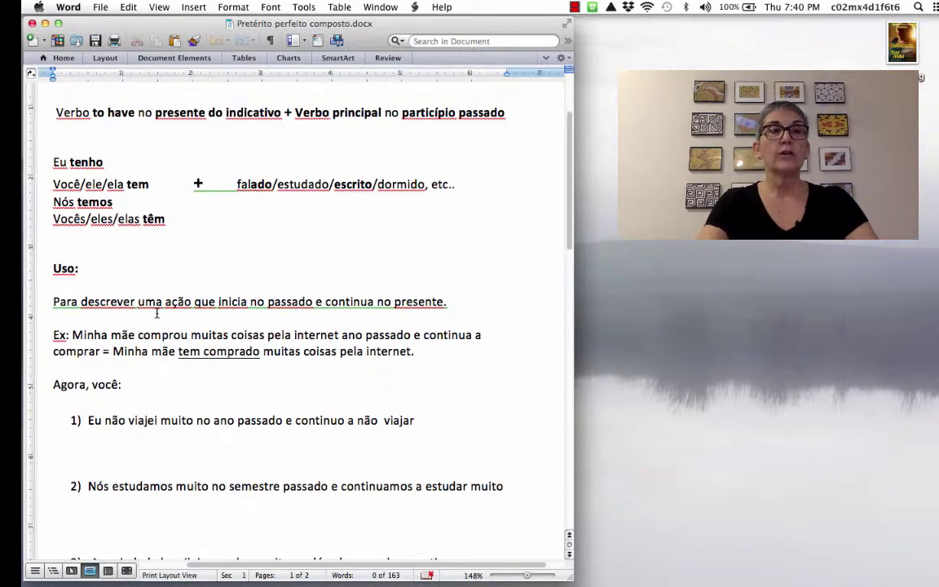
scroll(157, 313, "down", 4)
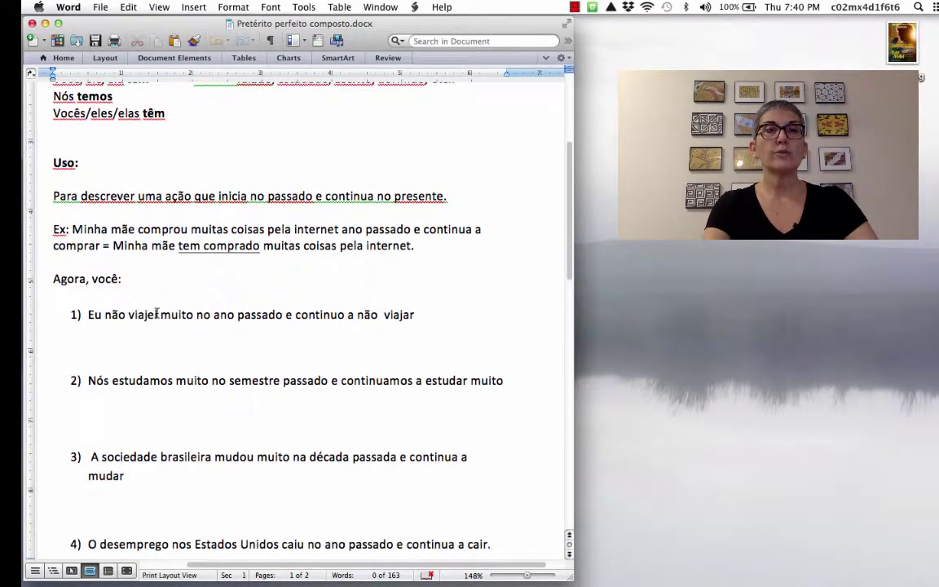
scroll(157, 313, "down", 2)
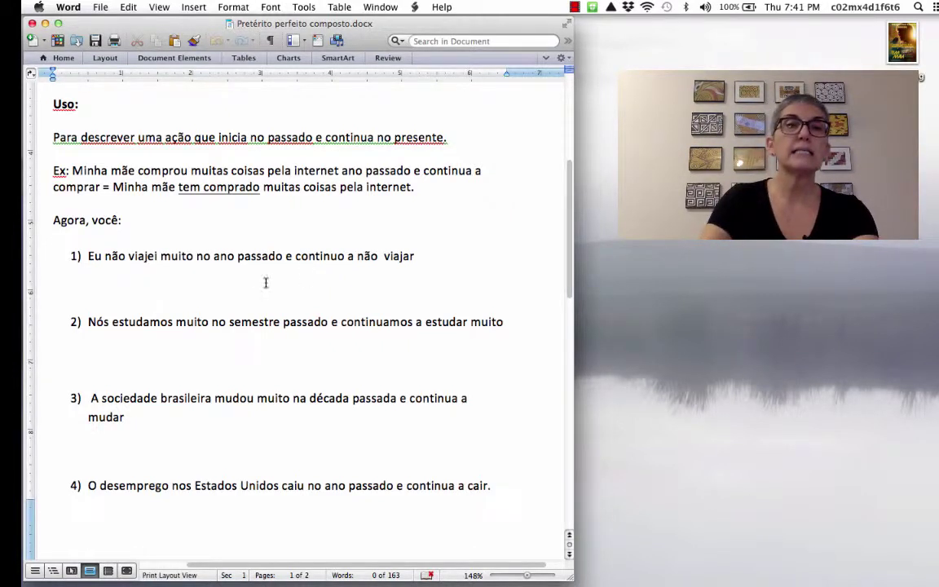
Add an unnumbered line under sentence 1 reading EU NAO TENHO VIAJADO MUITO ULTIMAMENTE
left_click(422, 260)
key("Return")
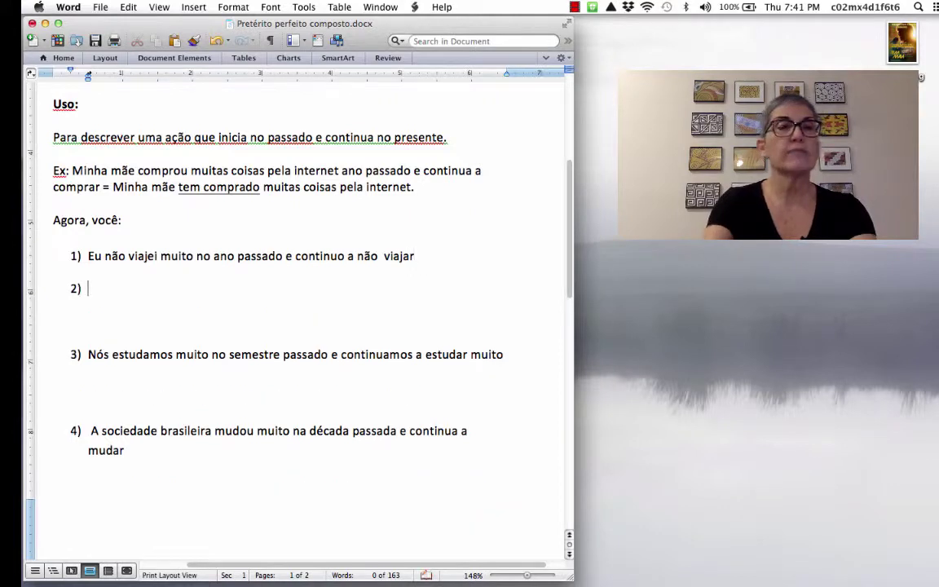
key("BackSpace")
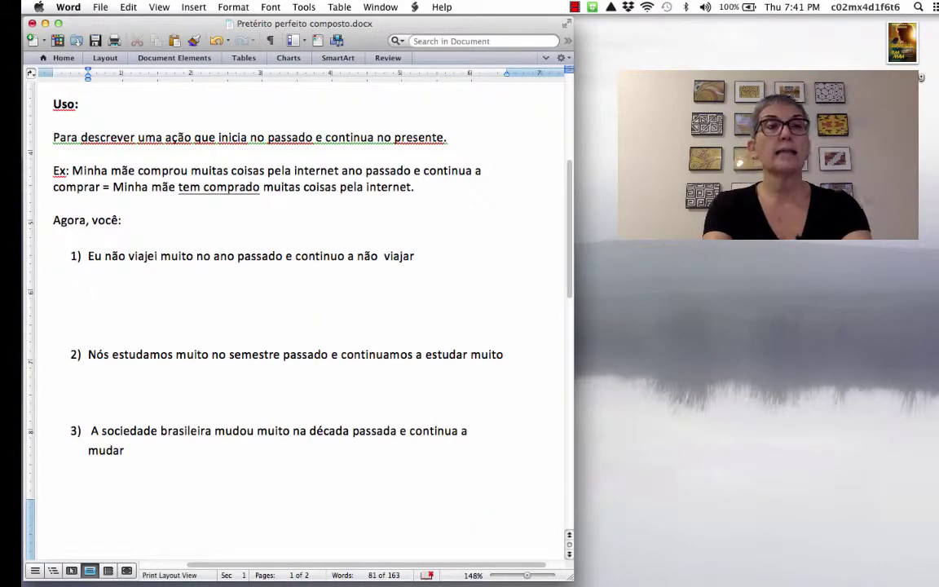
type("EU NAO TENHO VI")
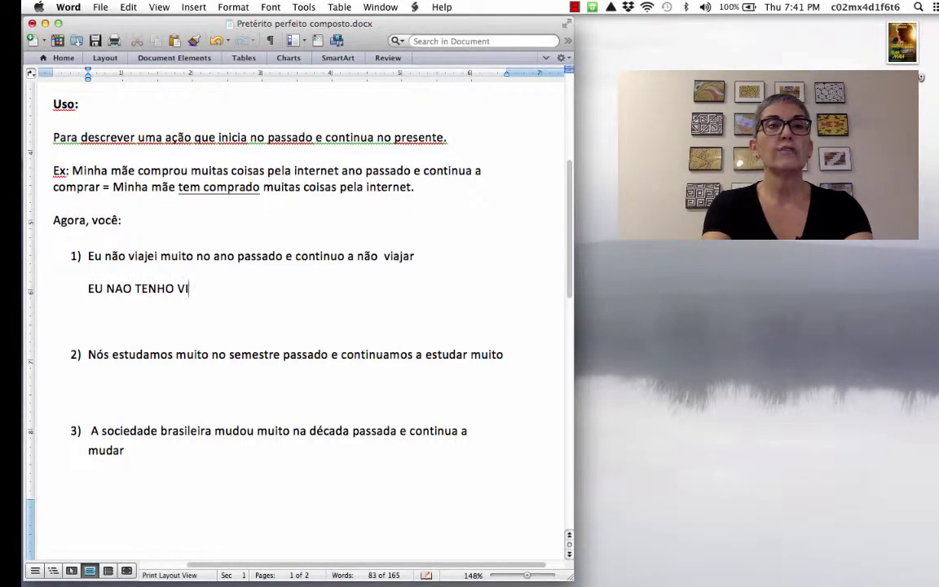
type("AJADO MU")
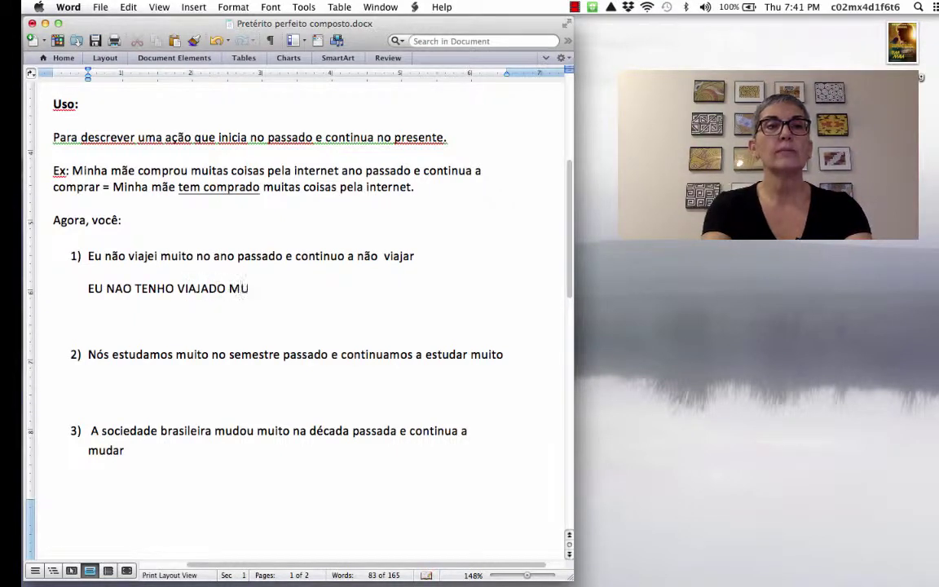
type("ITO")
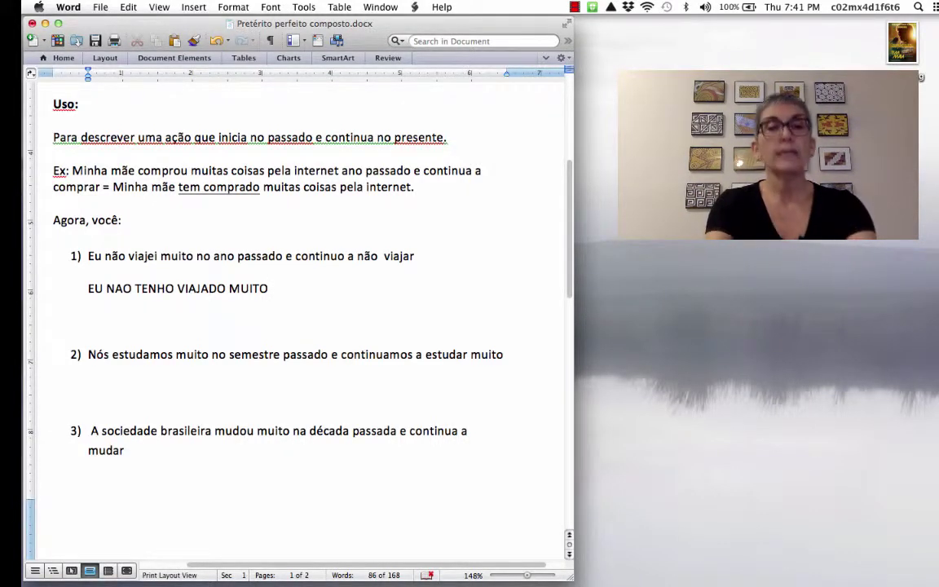
type("UL")
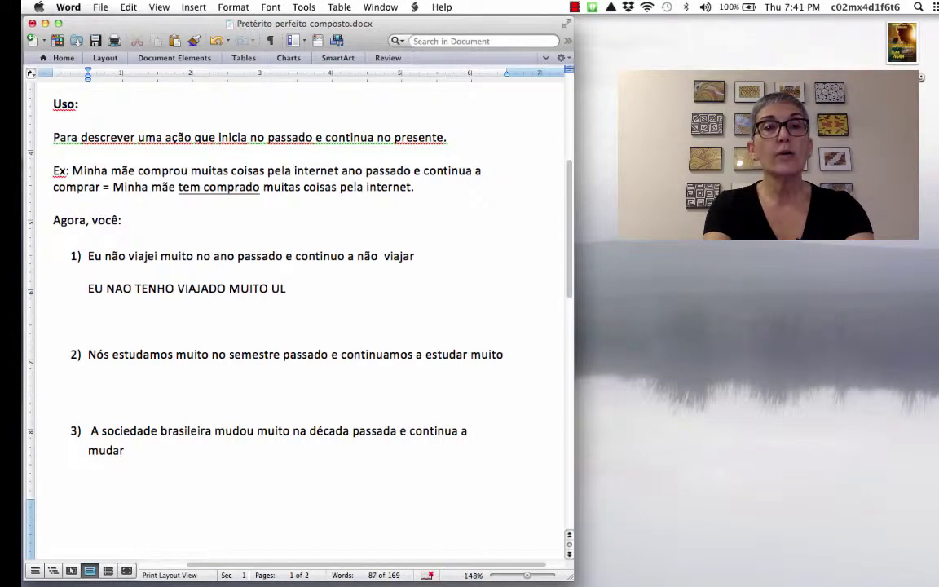
type("TIMAMENTE")
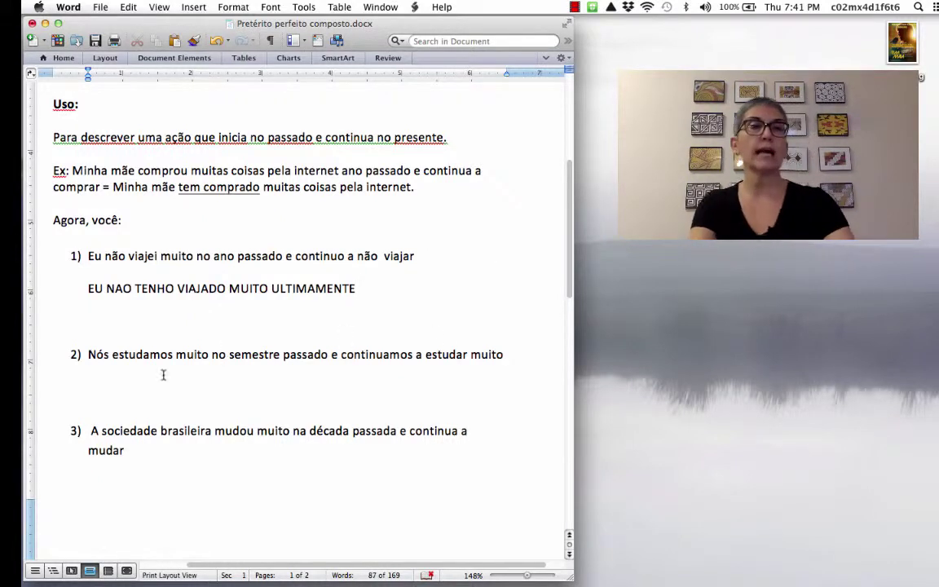
Add an unnumbered line after sentence 2 reading NÓS TEMOS ESTUDADO MUITO ULTIMAMENTE
left_click(505, 354)
key("Return")
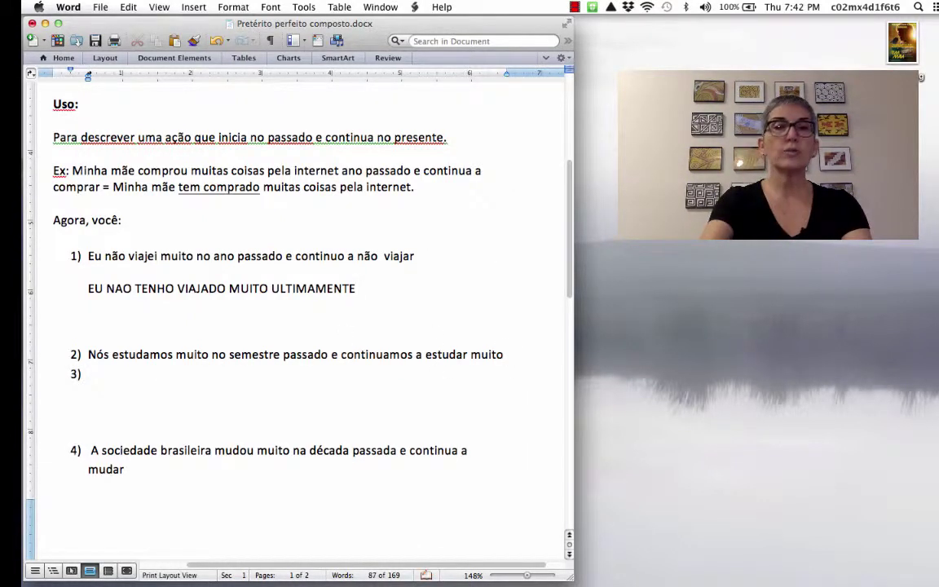
key("BackSpace")
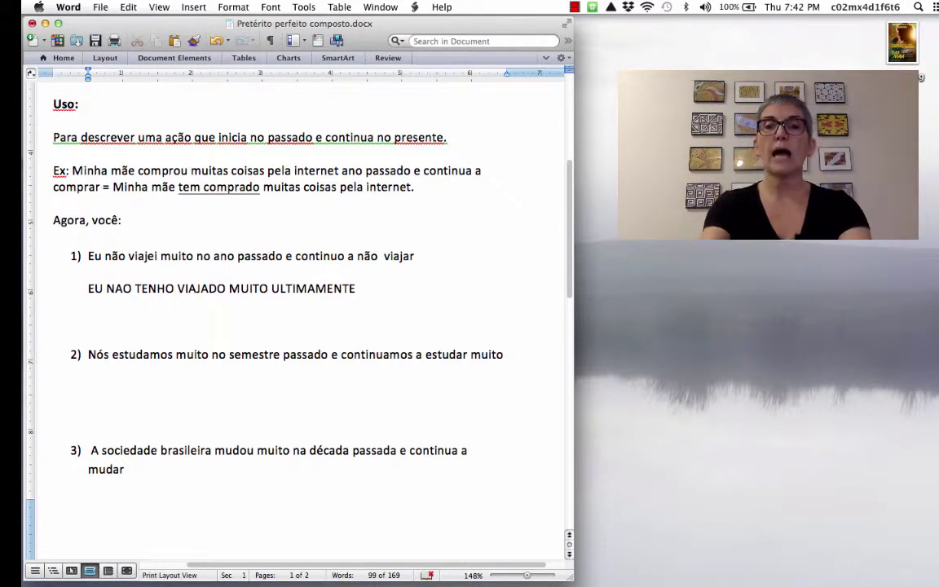
key("Return")
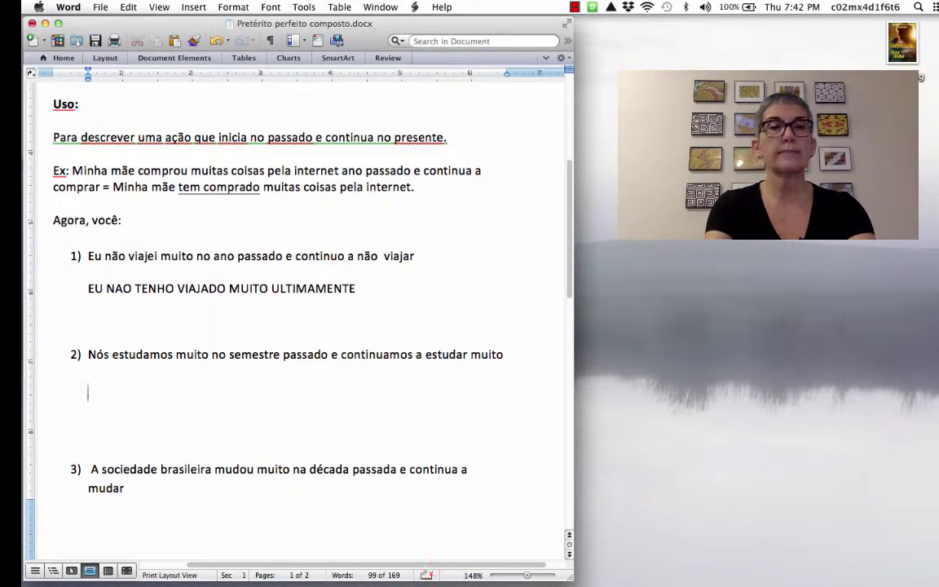
type("NO")
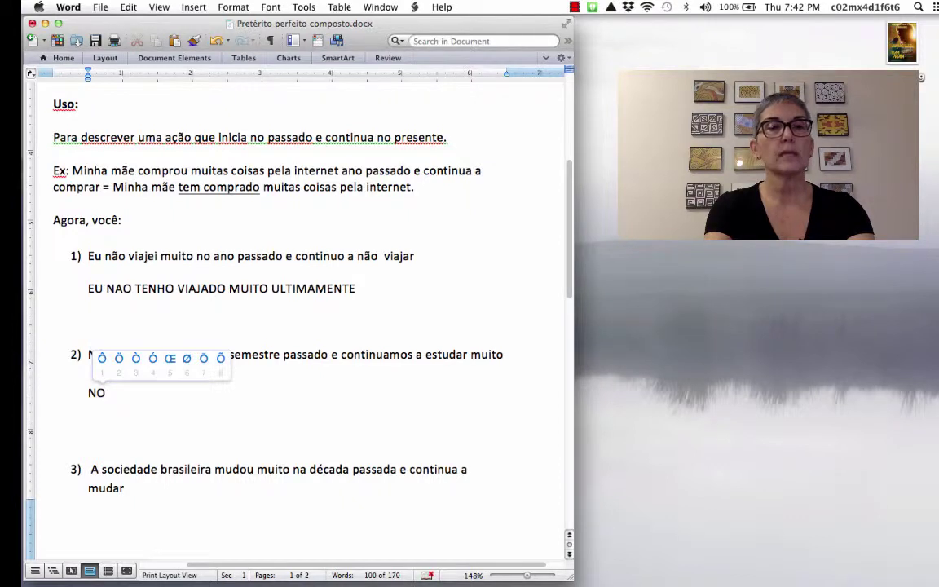
type("4S TEMOS ES")
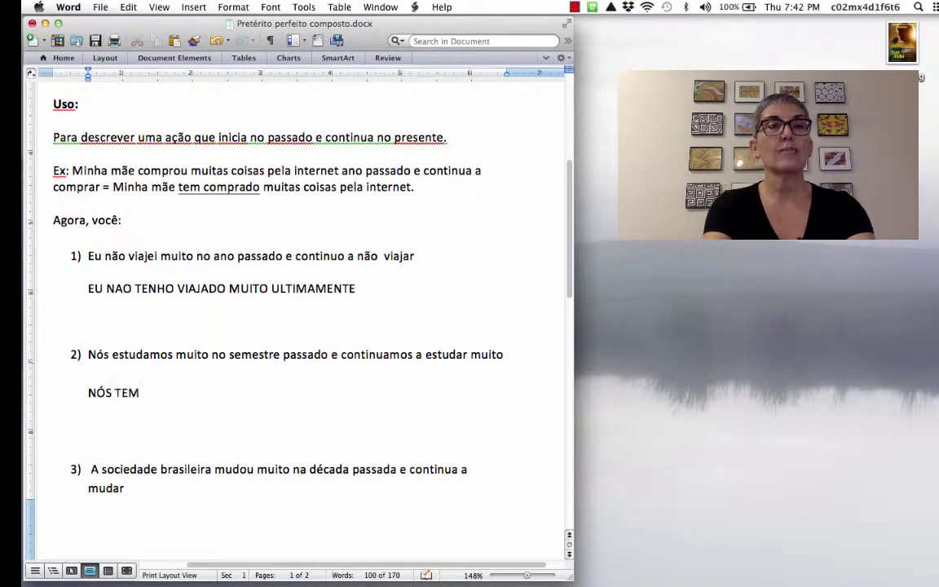
type("TU")
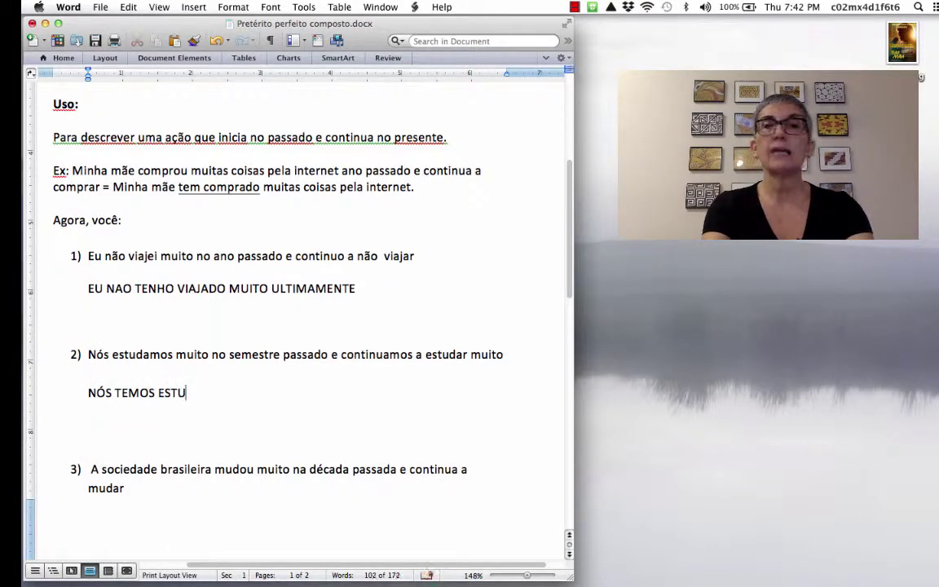
type("DADO MUITO")
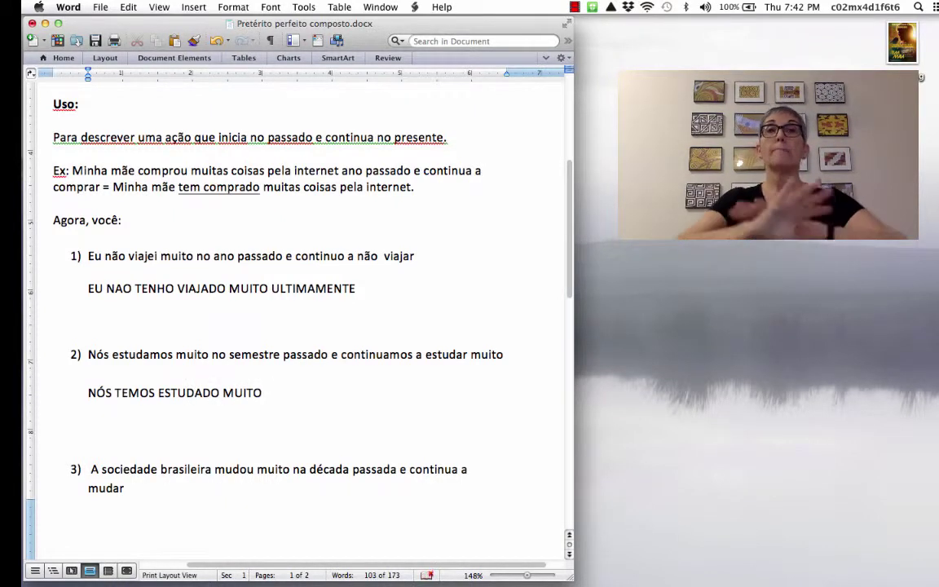
key("BackSpace")
type(".")
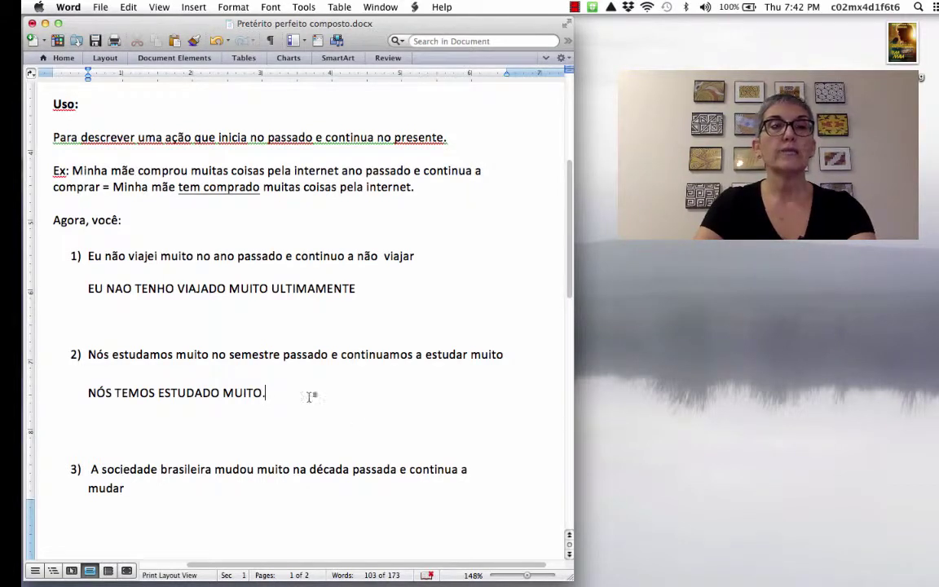
type("ULT")
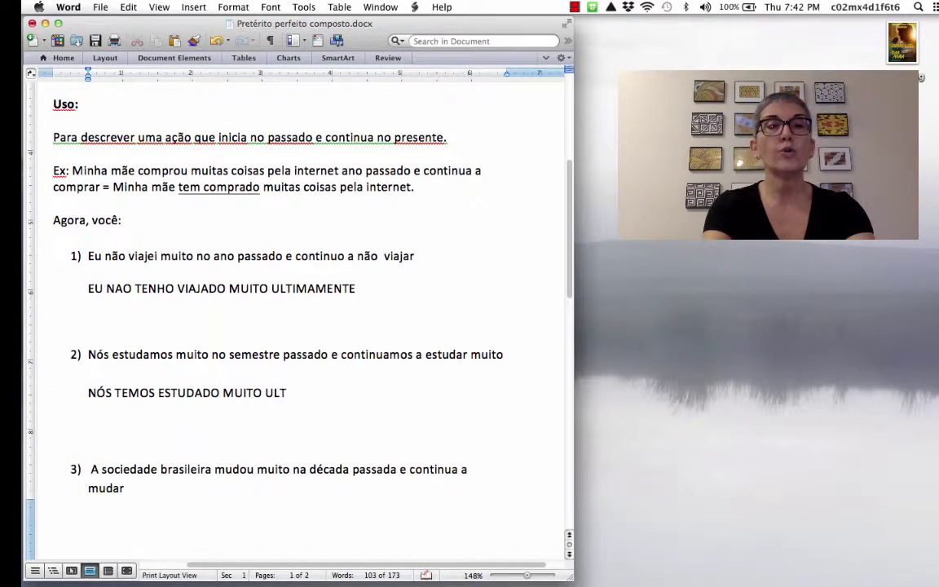
type("IMAMENTE")
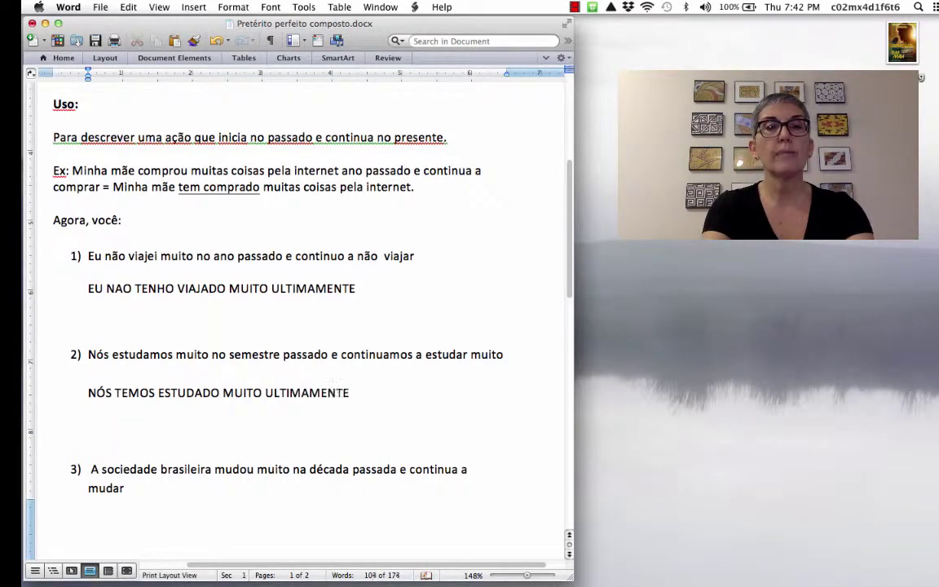
type(".")
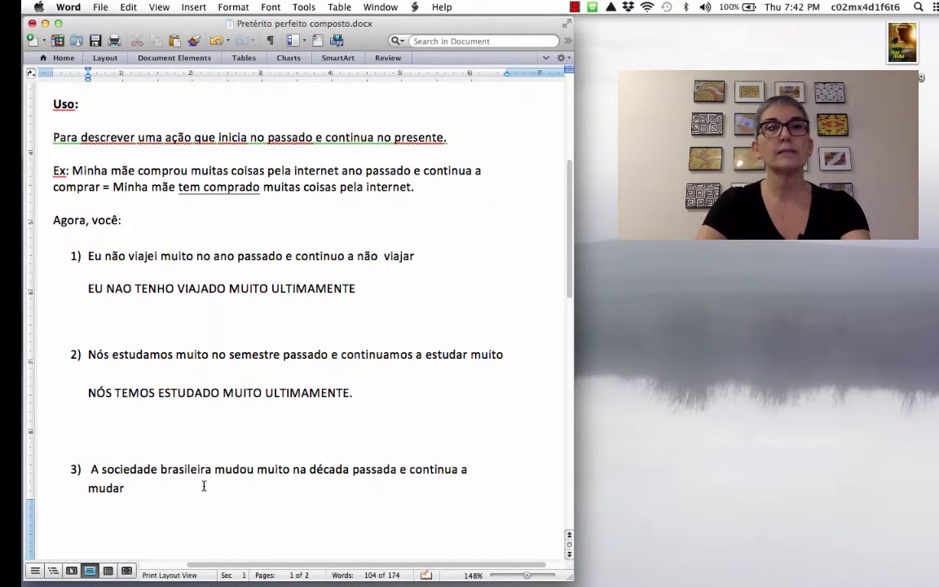
Clear the indent and stray letter from the empty line above sentence 3
scroll(204, 487, "down", 2)
left_click(102, 385)
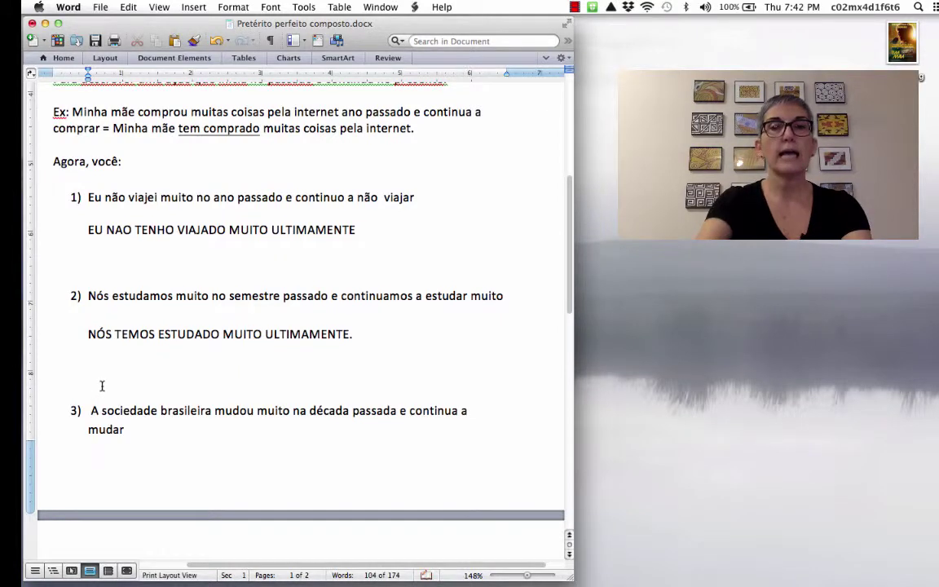
key("BackSpace")
key("BackSpace")
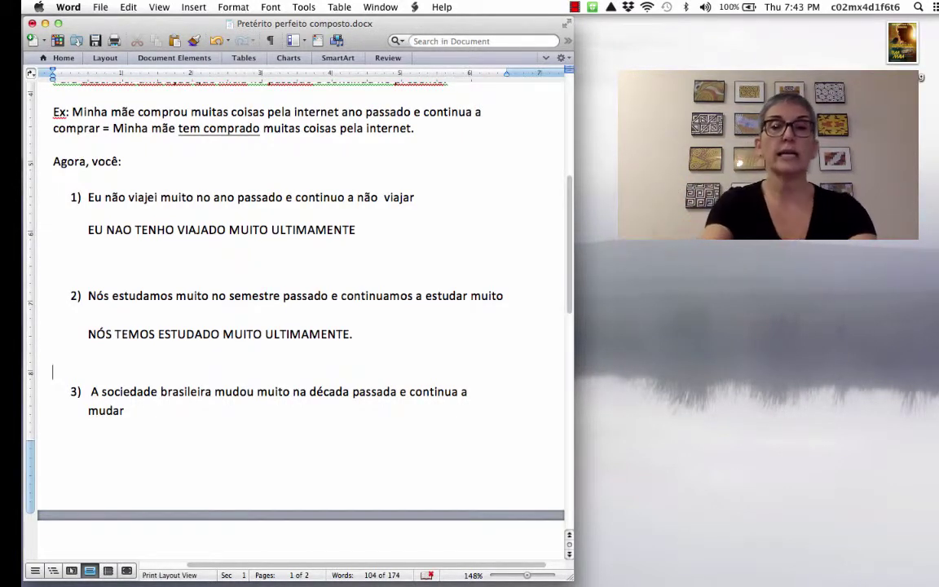
type("A")
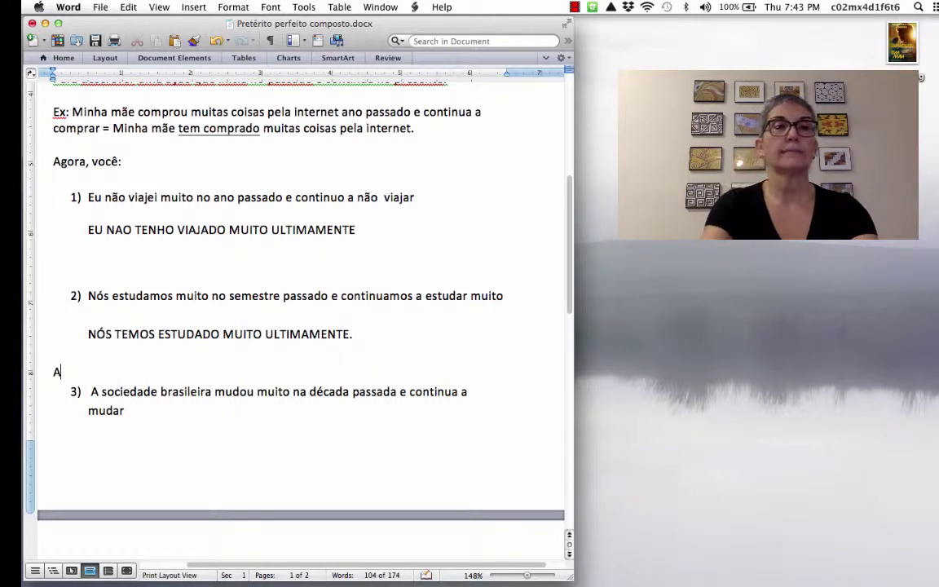
key("BackSpace")
Type A SOCIEDADE BRASILEIRA TEM MUDADO MUITO ULTIMAMENTE. on the blank line under item 3
left_click(134, 429)
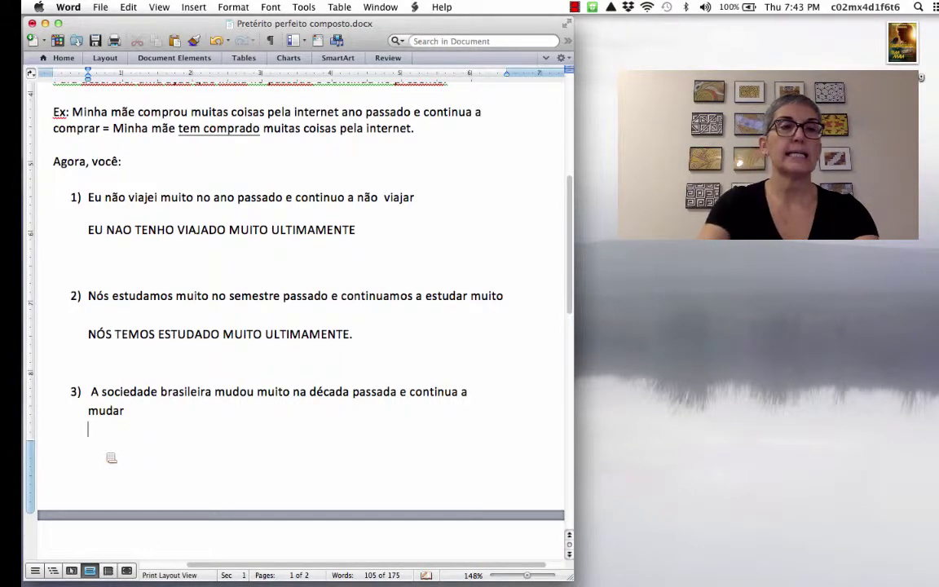
type("A SOCIED")
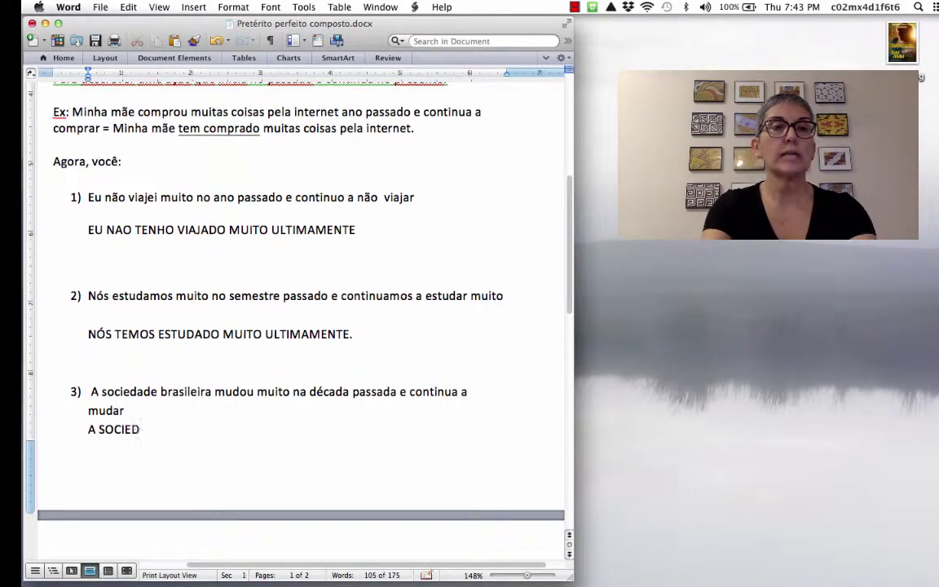
type("ADE BAS")
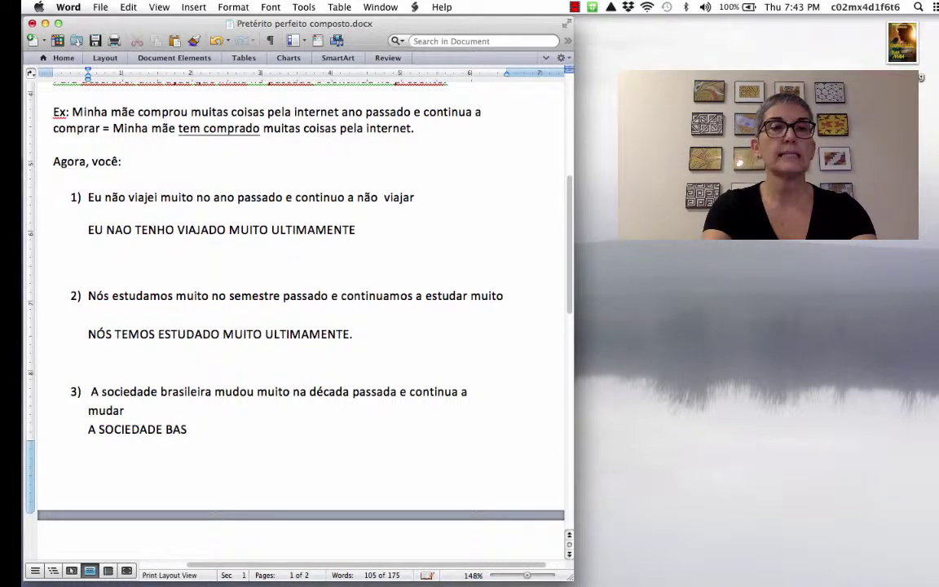
key("BackSpace")
key("BackSpace")
type("RASIL")
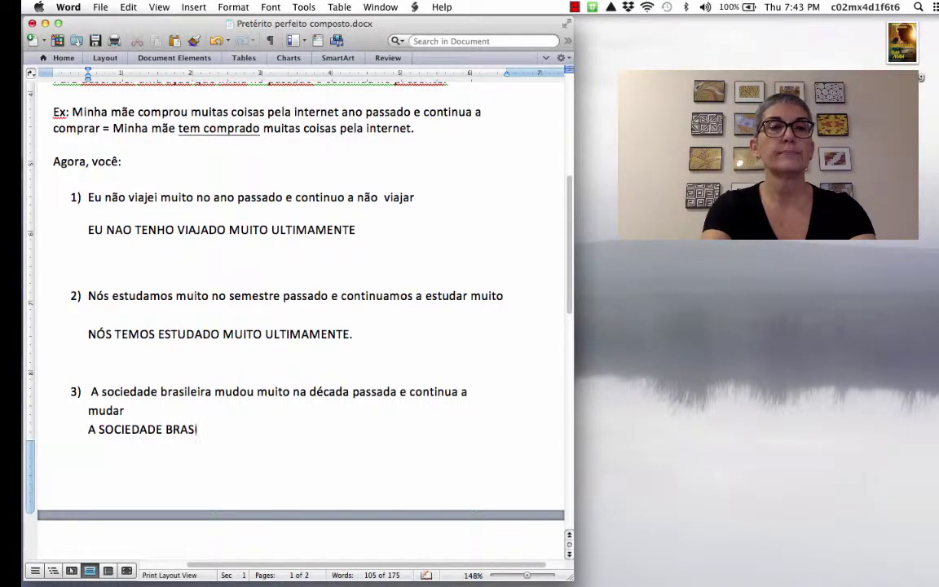
type("E")
key("BackSpace")
type("LEI")
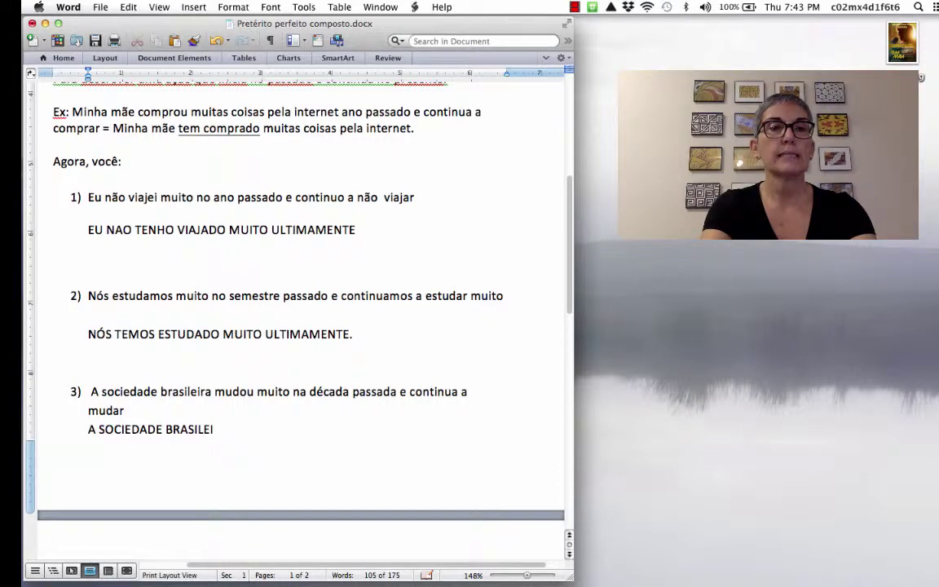
type("RA TEM MUD")
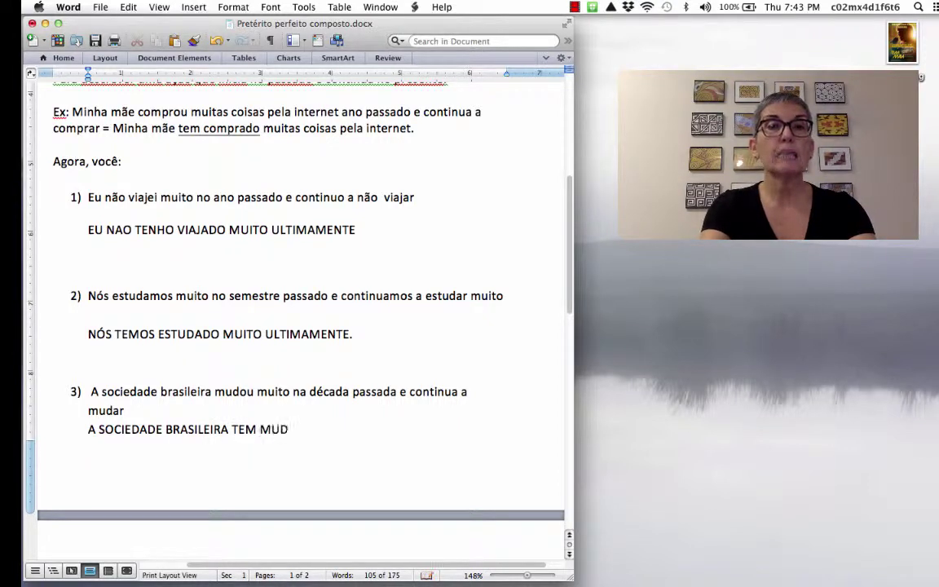
type("ADO MUI")
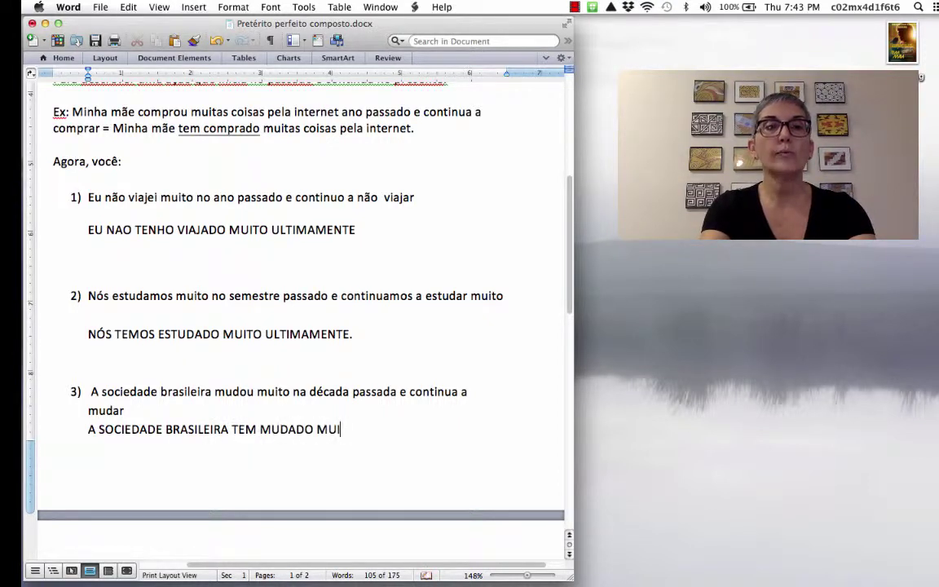
type("TO ULTIMA")
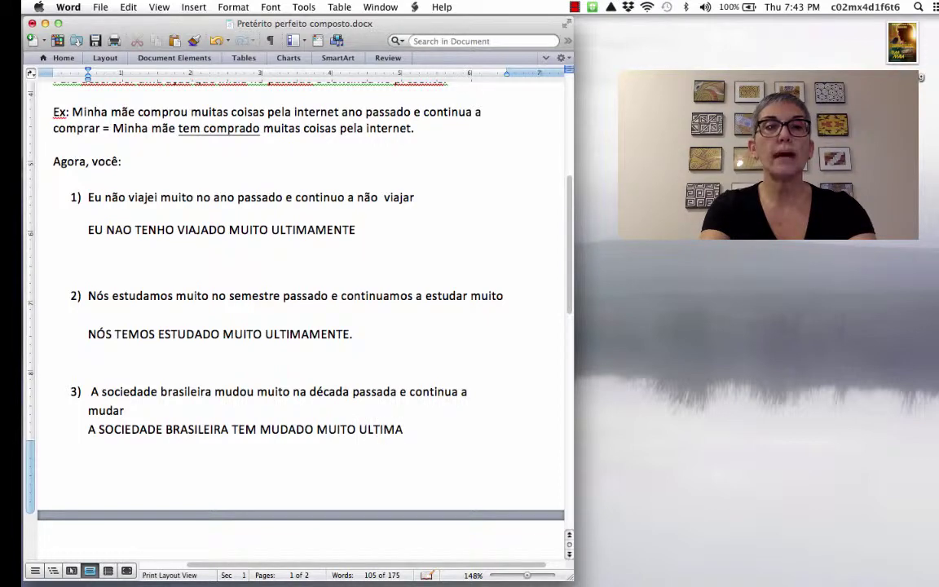
type("MENTE.")
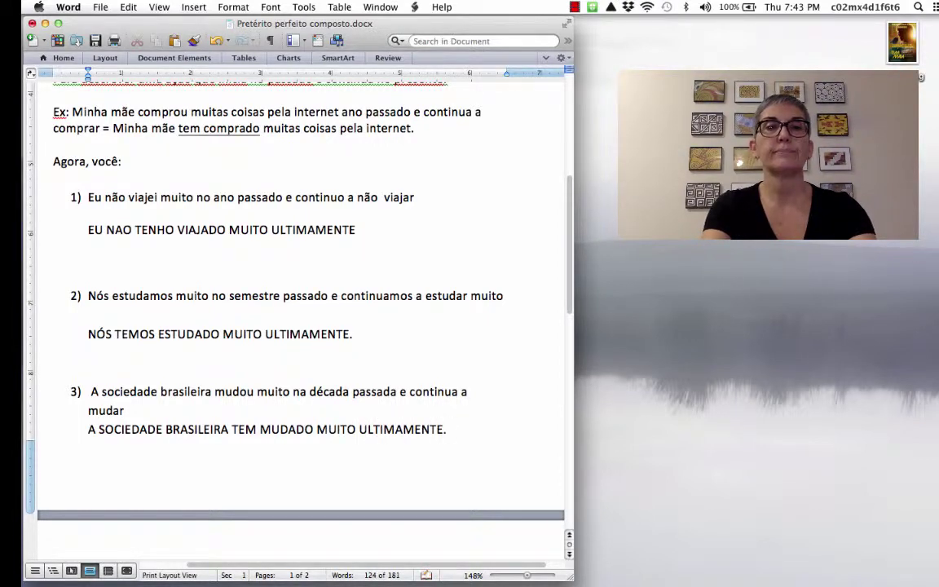
Insert an empty unnumbered line right after 'cair.' in item 4
scroll(302, 310, "down", 5)
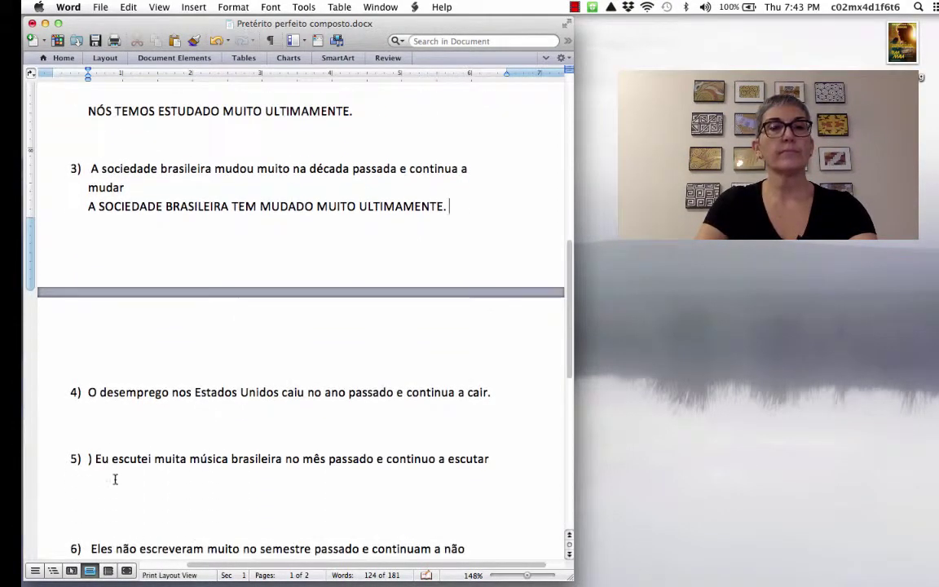
left_click(494, 393)
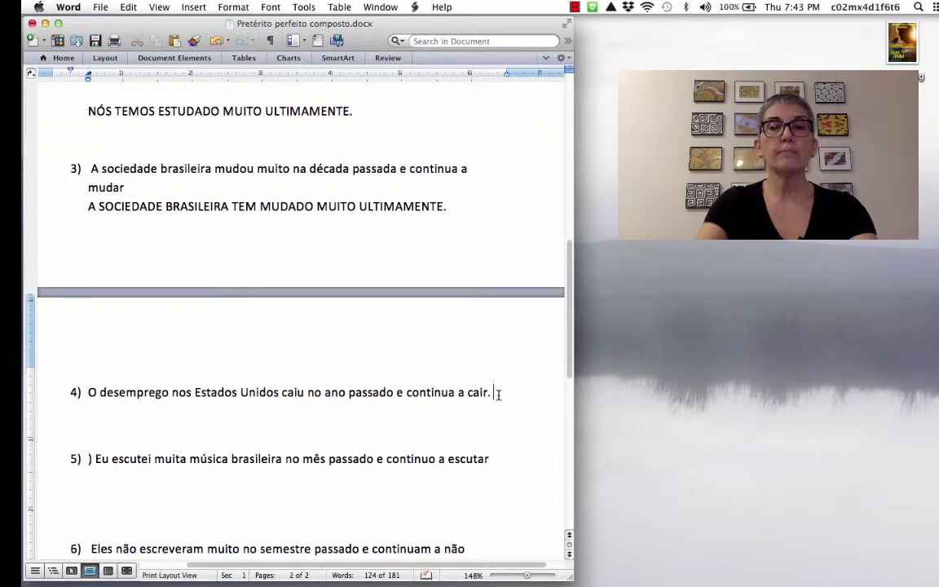
key("Return")
key("BackSpace")
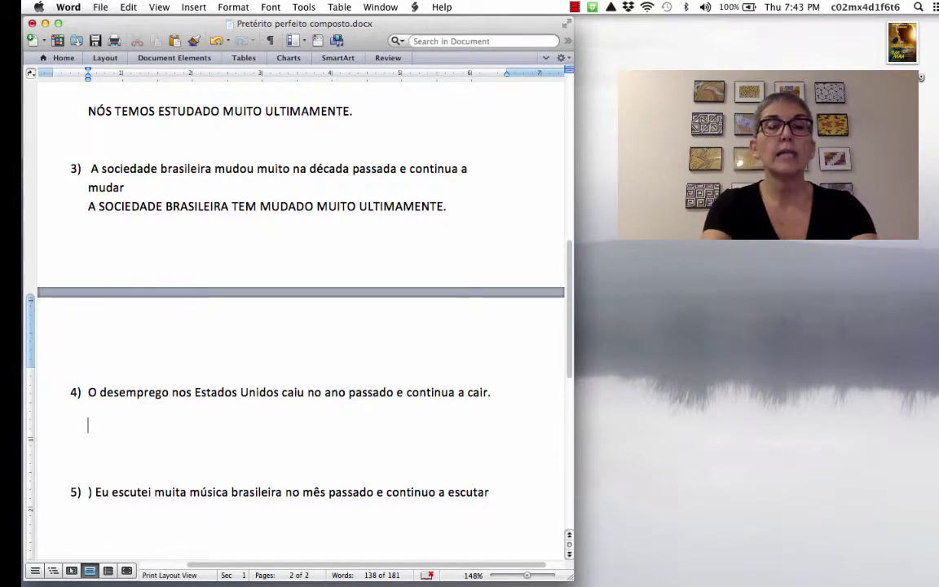
Type O DESEMPREGO NOS EUA TEM CAÍDO MUITO. under item 4, correcting typos
type("O DES")
key("BackSpace")
key("BackSpace")
type("ESEMB")
key("BackSpace")
type("PREGO NOS ")
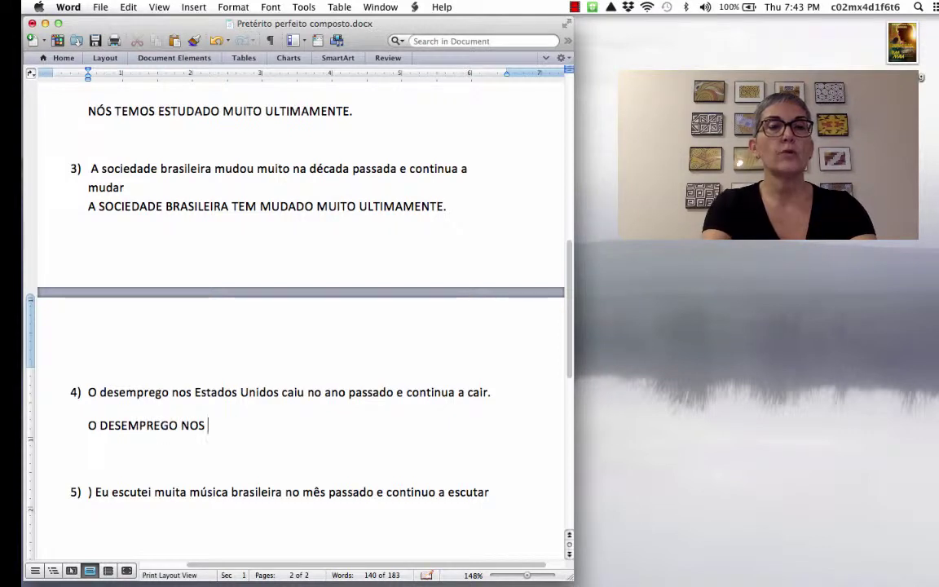
type("EUA ")
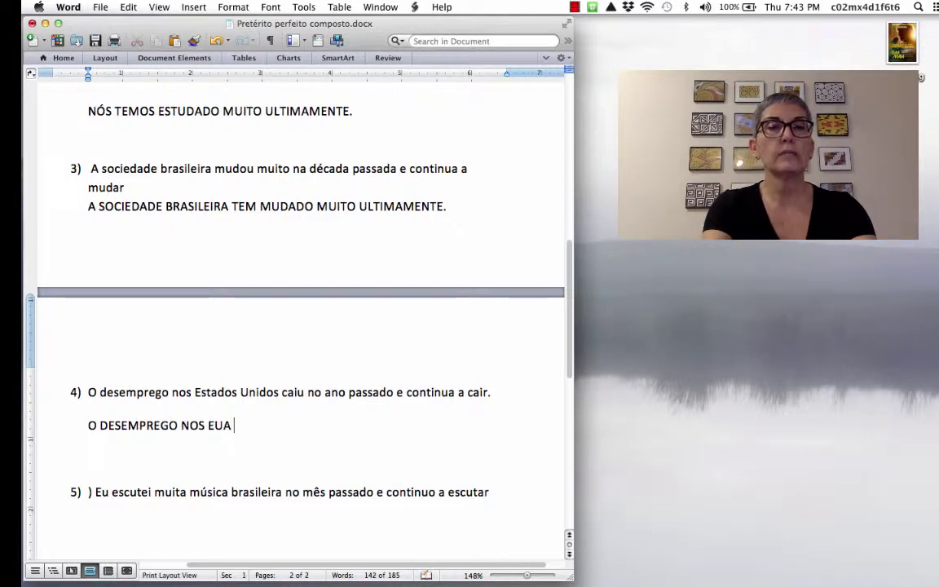
type("TEM")
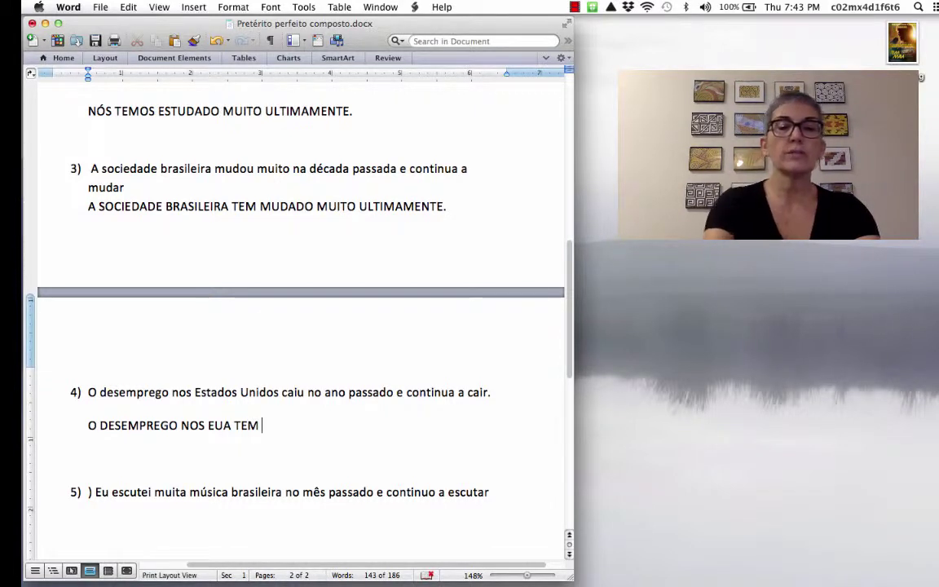
type(" CAI")
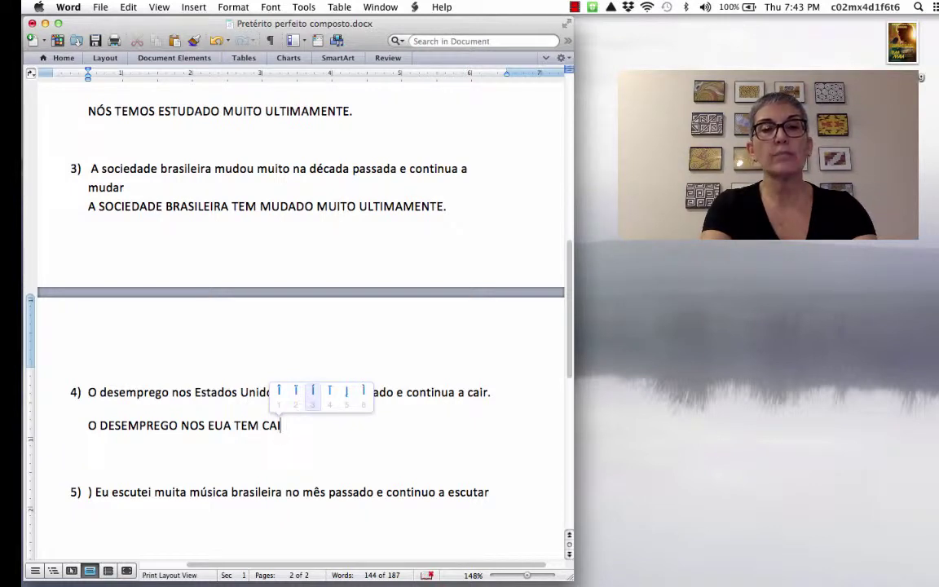
type("3DO")
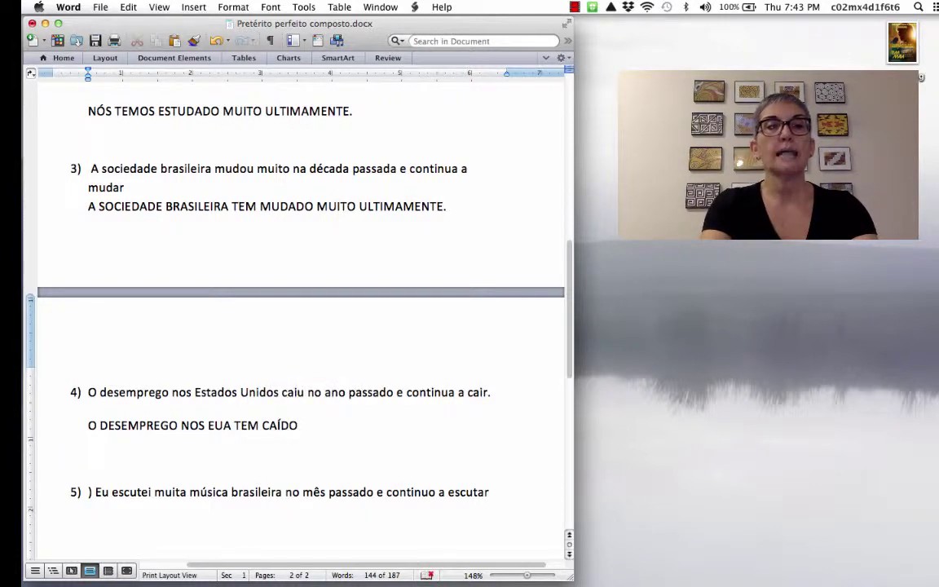
type("MUI")
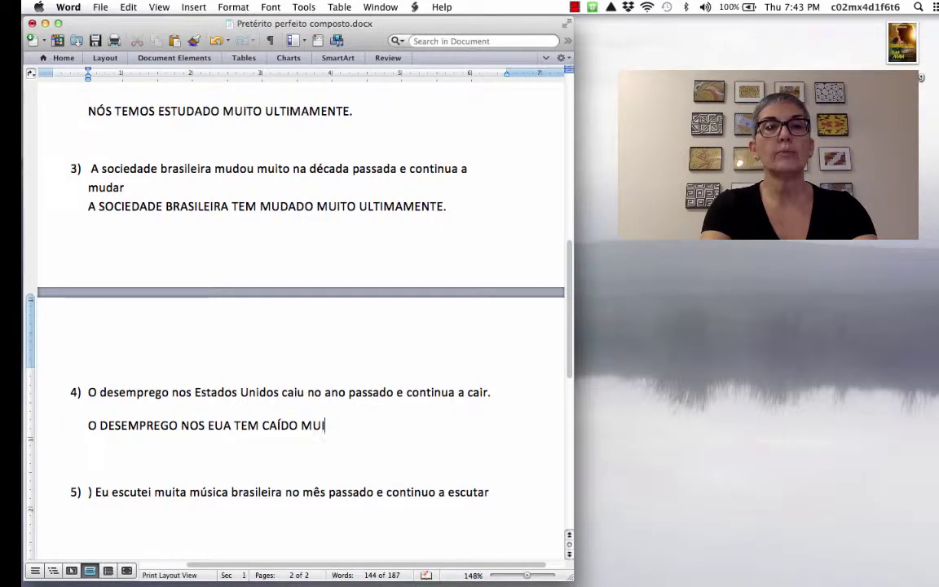
type("TO")
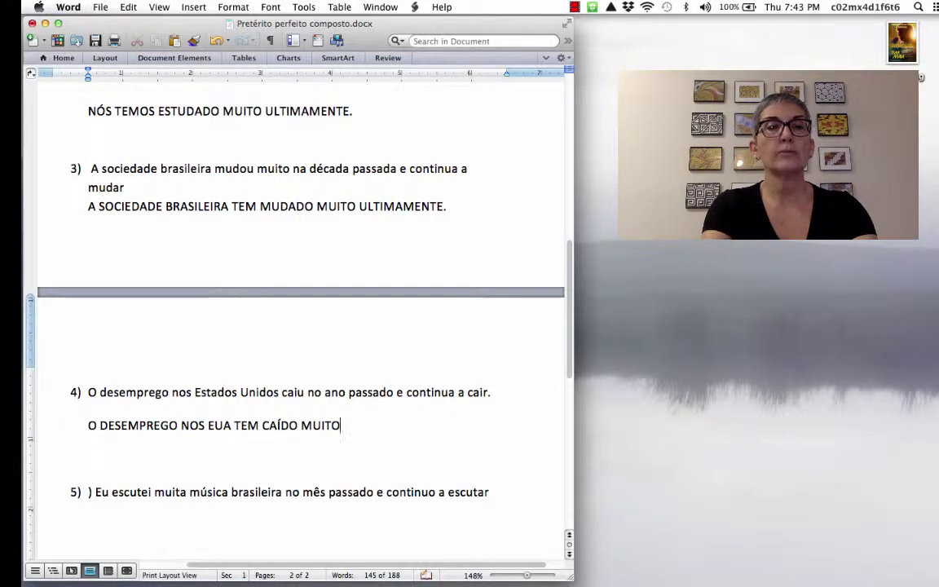
type(".")
Add an unnumbered answer line below item 5's sentence
scroll(538, 338, "down", 5)
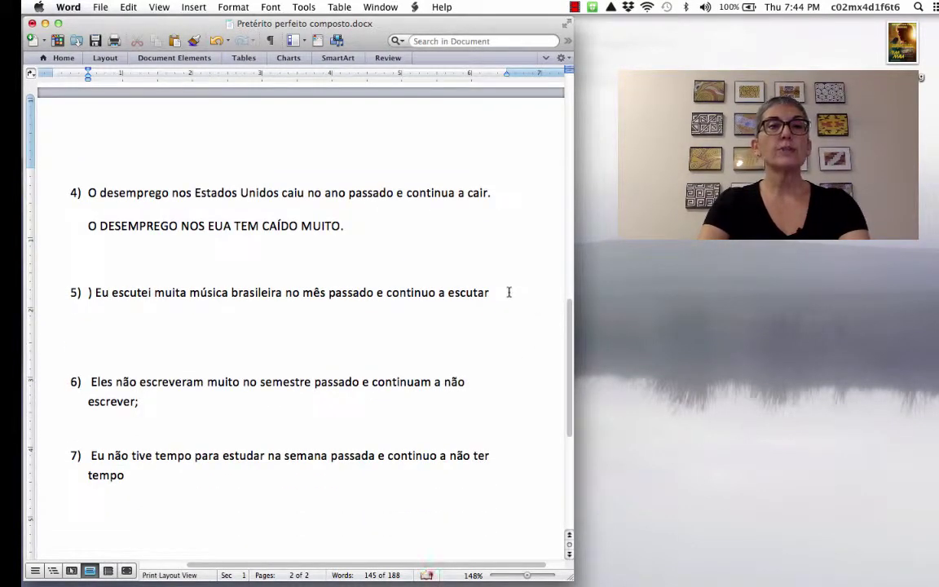
left_click(494, 292)
key("Return")
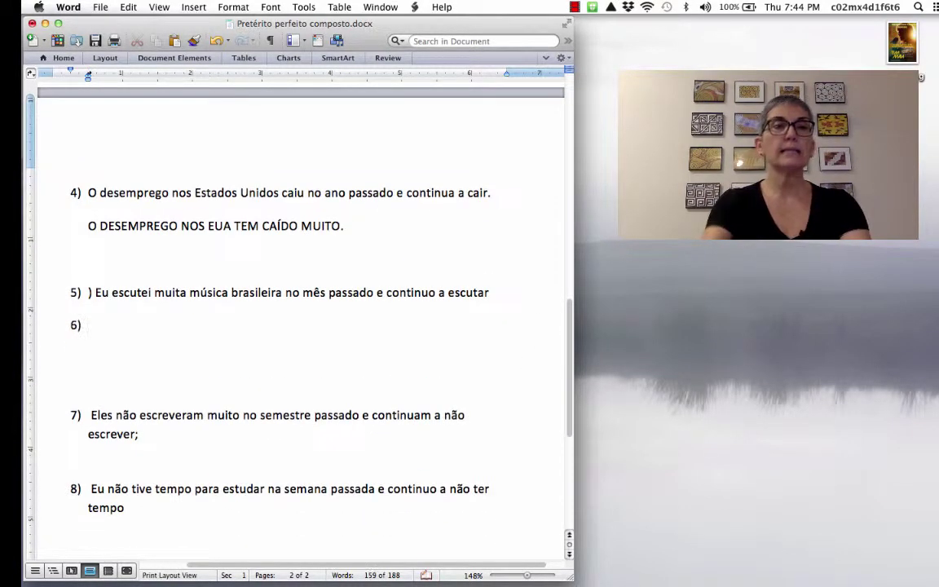
key("BackSpace")
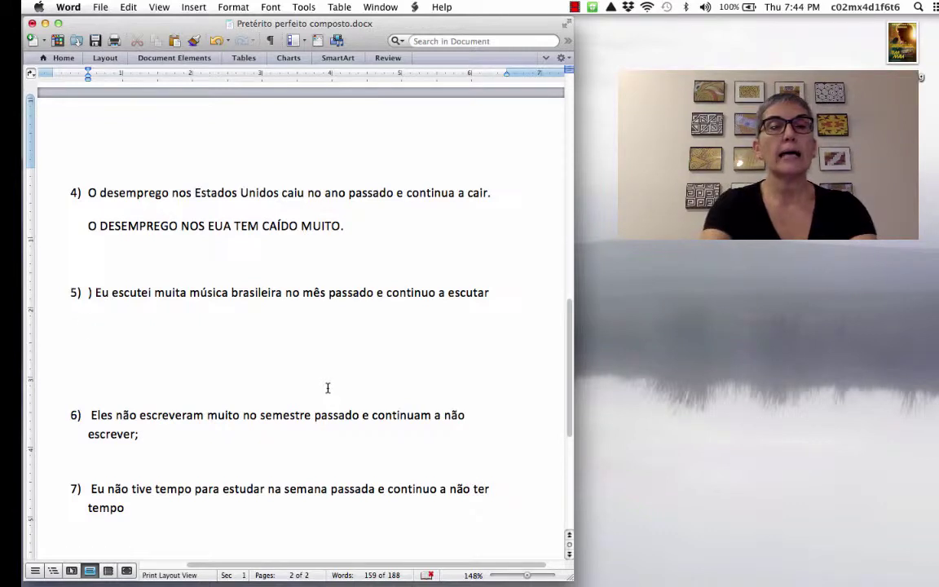
Type EU TENHO ESCUTADO MUITA MÚSICA BRASILEIRA ULTIMAMENTE on that line, fixing typos
type("EU TENHO ")
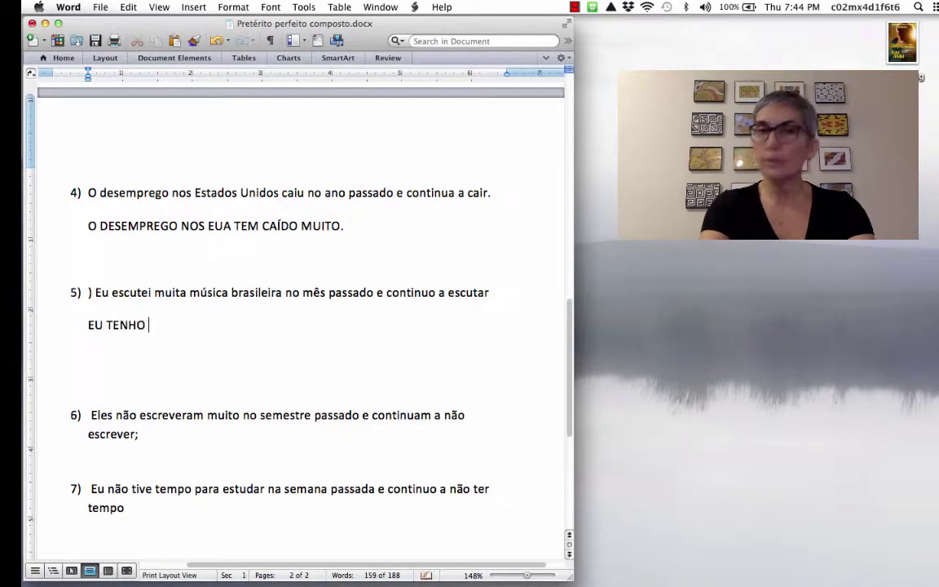
type("C")
key("BackSpace")
type("E")
type("SCU")
key("BackSpace")
type("CUTAR")
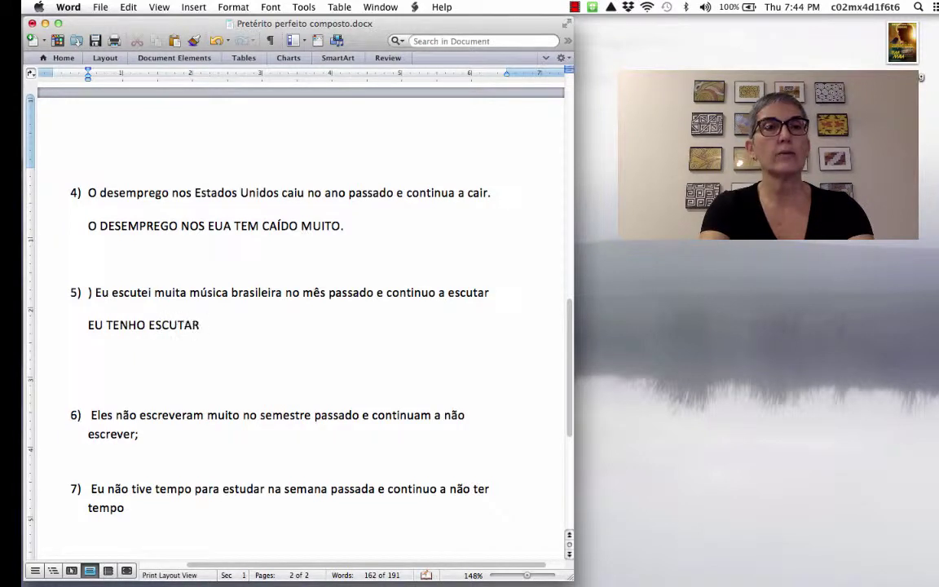
key("BackSpace")
type("DO M")
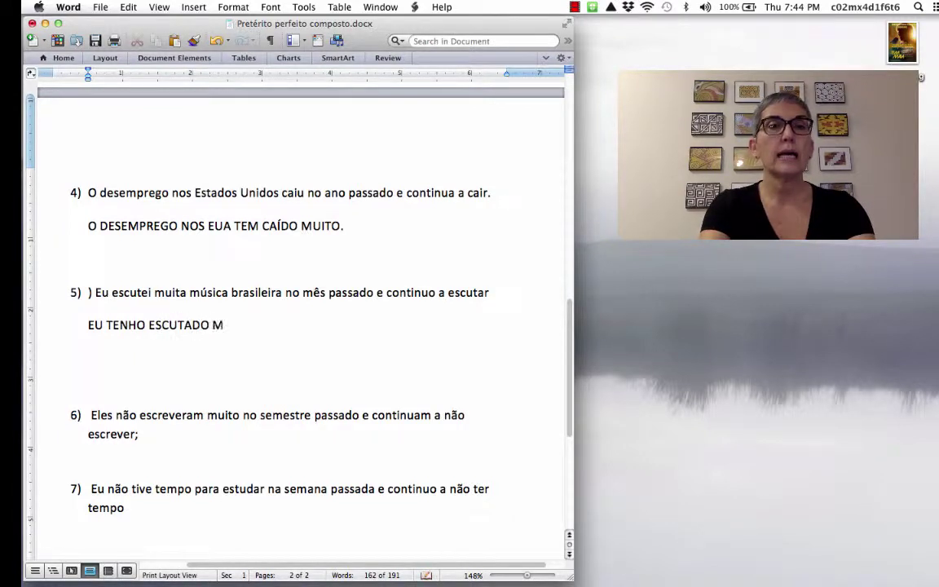
type("UITA MU")
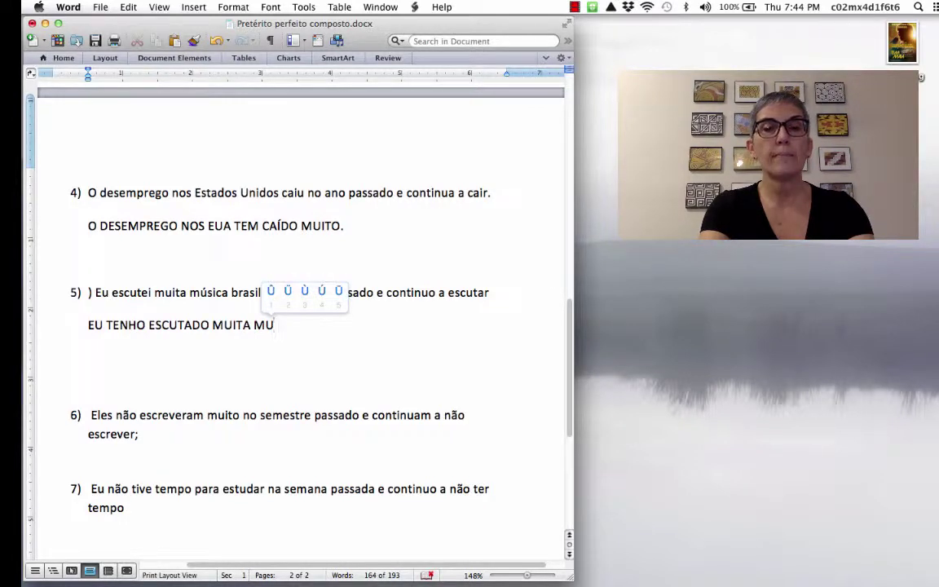
type("4SICA")
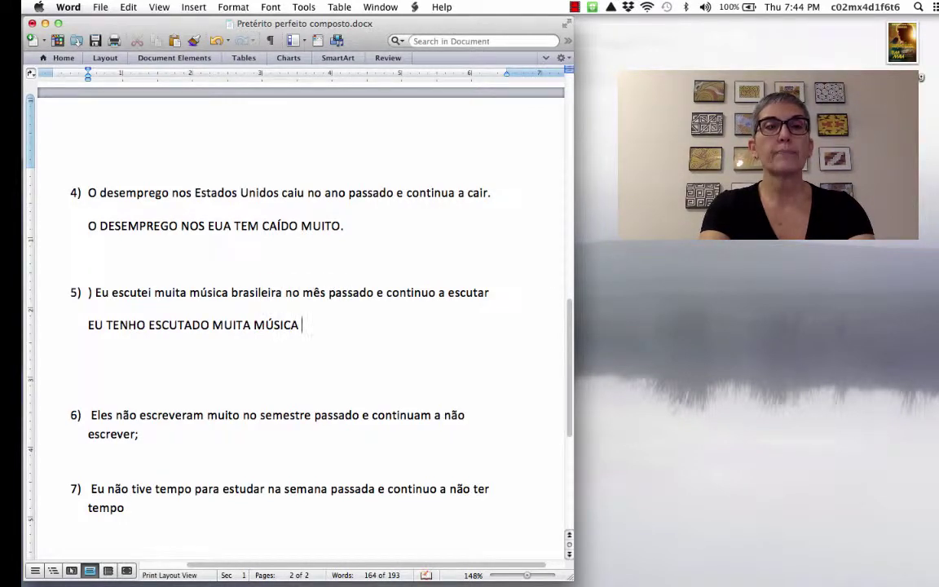
type(" BRAS")
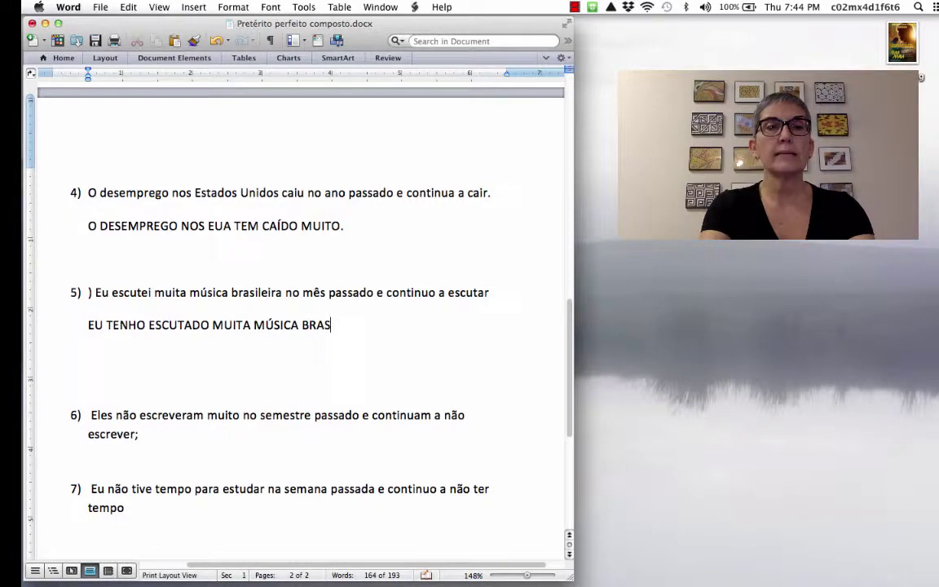
type("ILEIRA U")
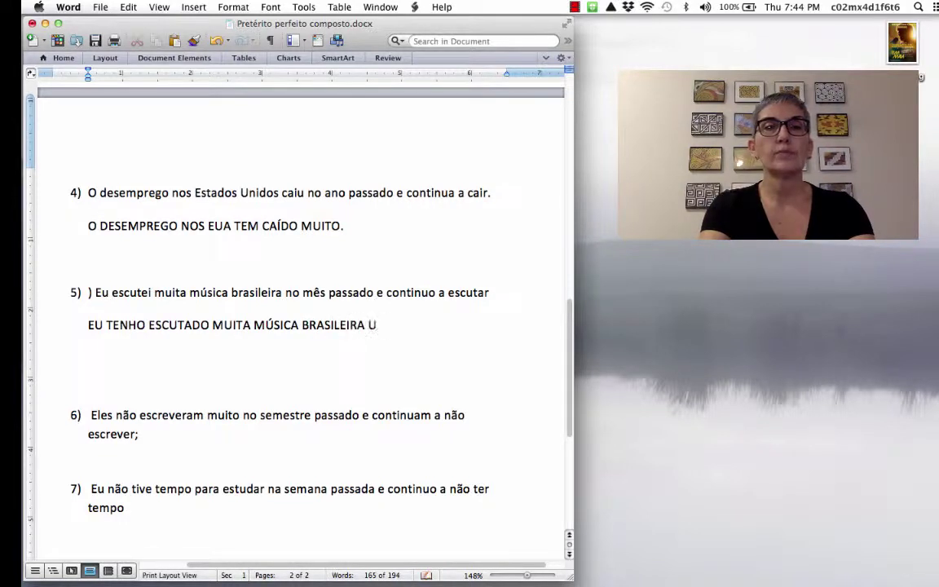
type("LTIMAMENTE.")
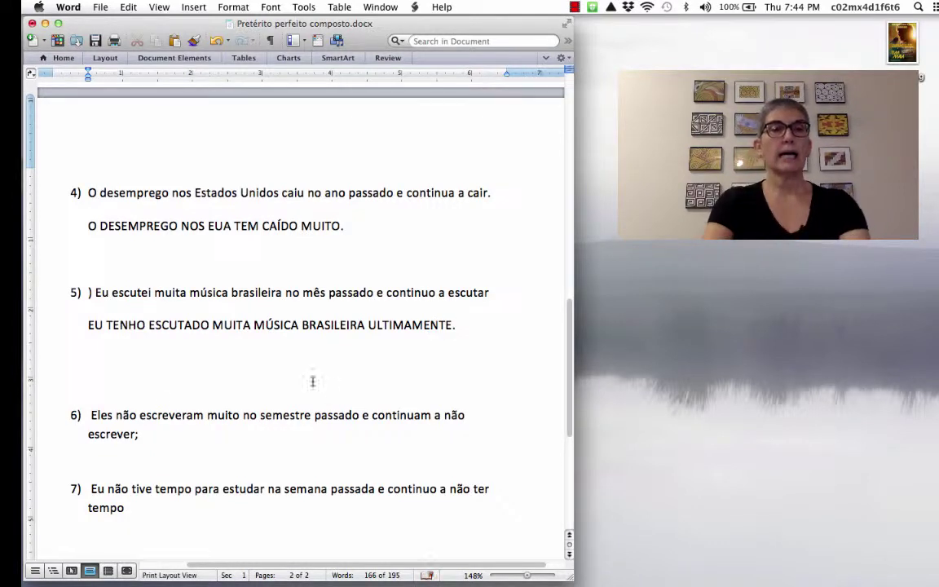
Remove the extra blank line above item 6 and add an unnumbered line after 'escrever;'
left_click(84, 375)
key("BackSpace")
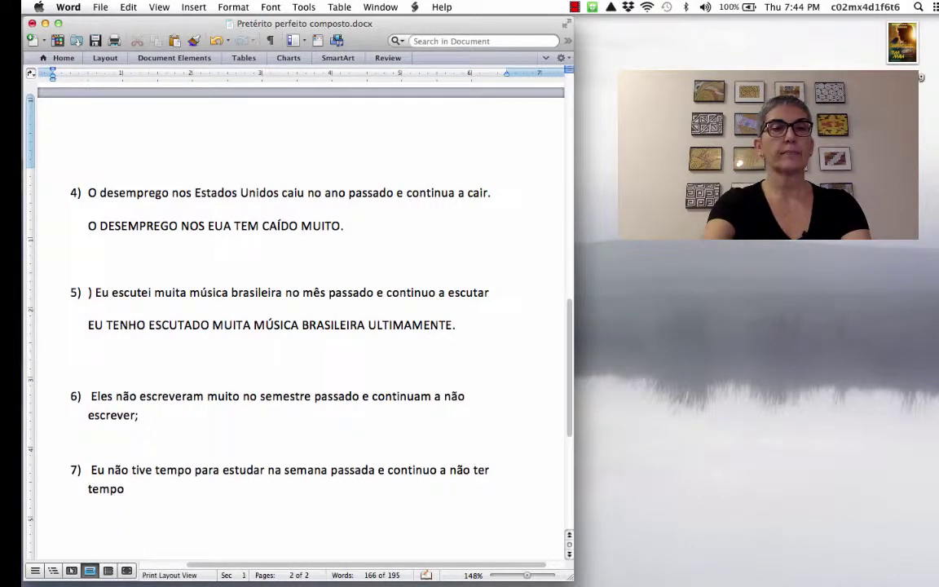
left_click(172, 414)
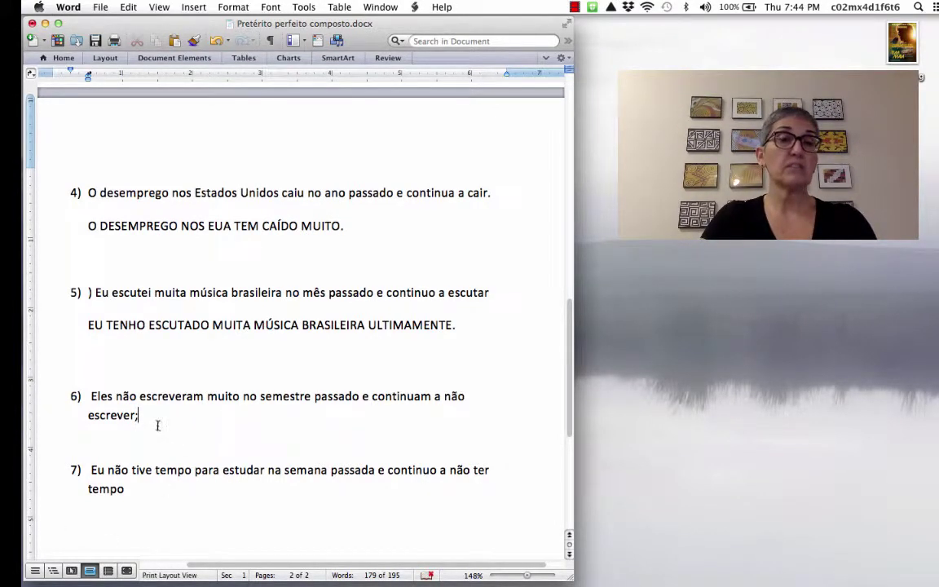
key("Return")
key("BackSpace")
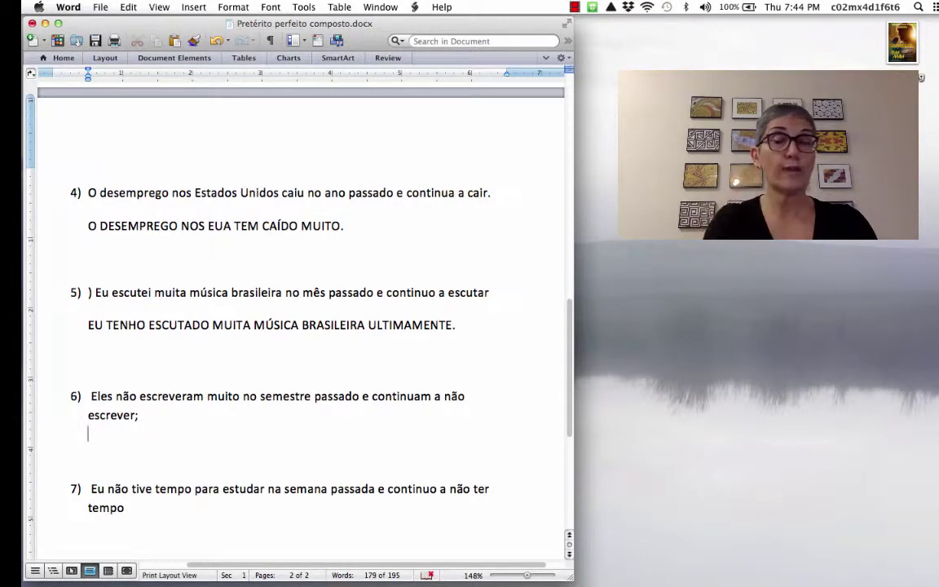
Type ELES NÃO TÊM ESCRITO MUITO ULTIMAMENTE. on the new line, correcting typos
type("ELE")
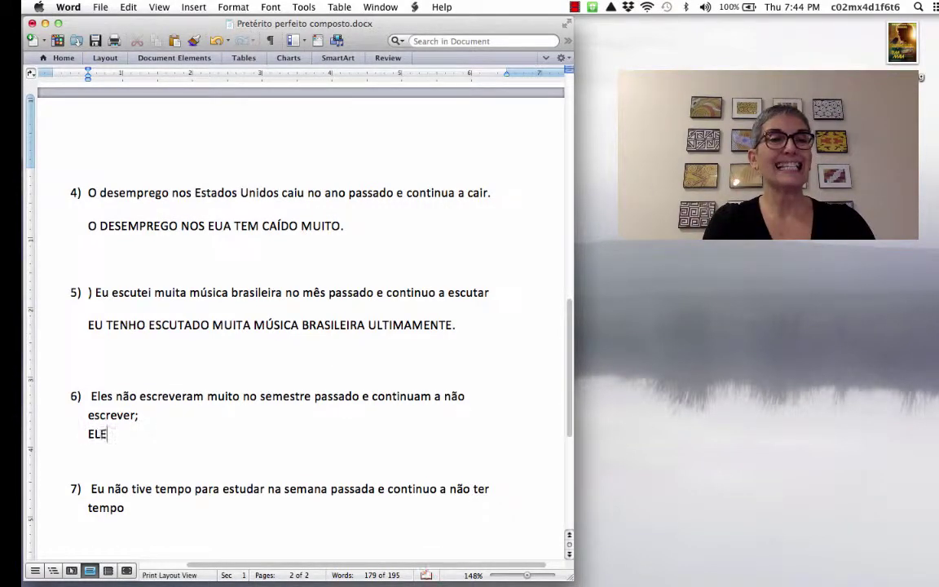
type("S NA6O T")
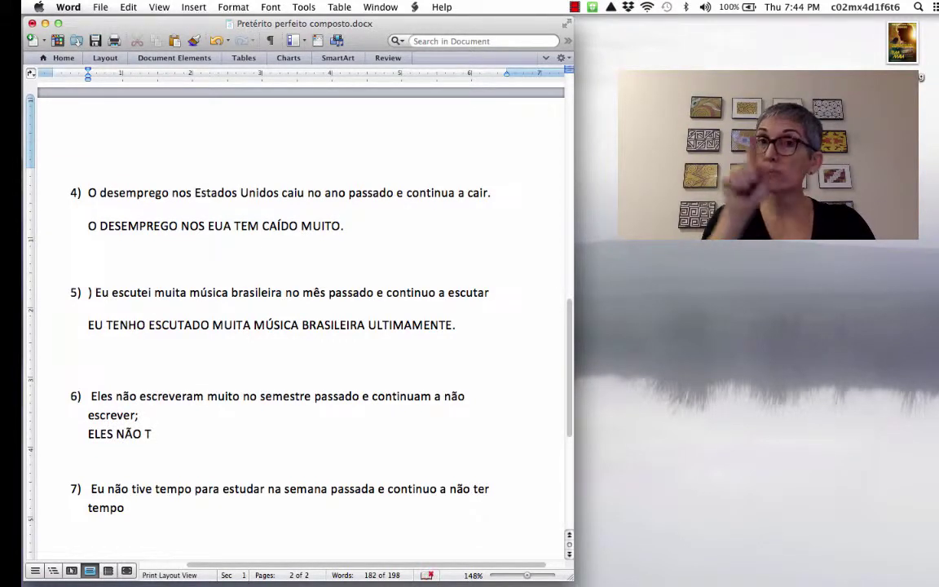
type("E")
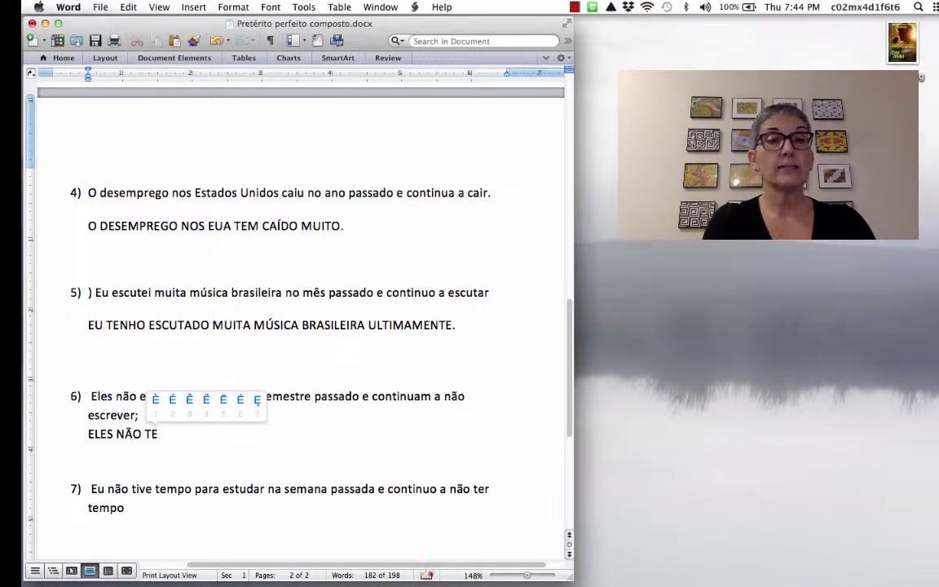
type("3M")
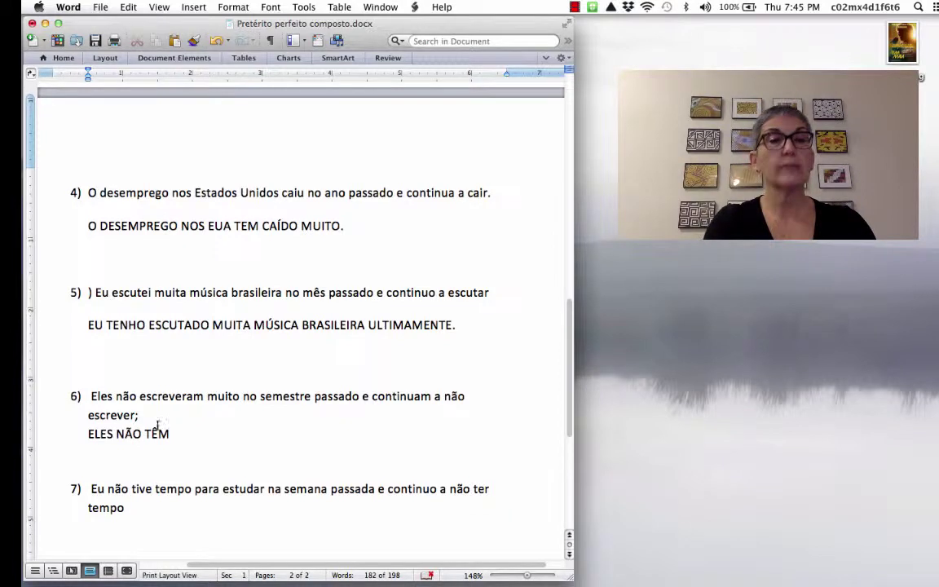
type(" EST")
key("BackSpace")
type("CRITO")
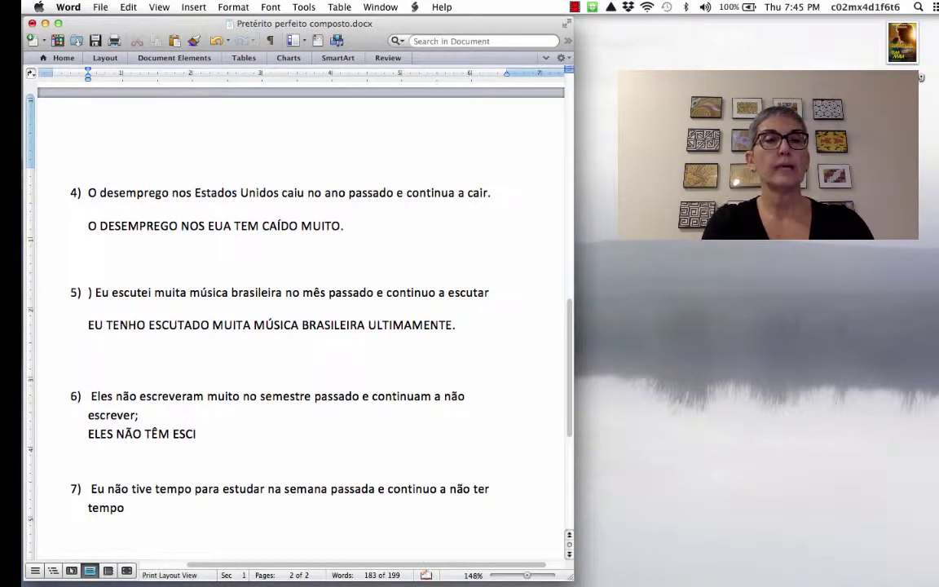
type(" MUITO ULTIMAMNTE")
key("BackSpace")
key("BackSpace")
key("BackSpace")
type("ENT")
key("BackSpace")
type("NTE.")
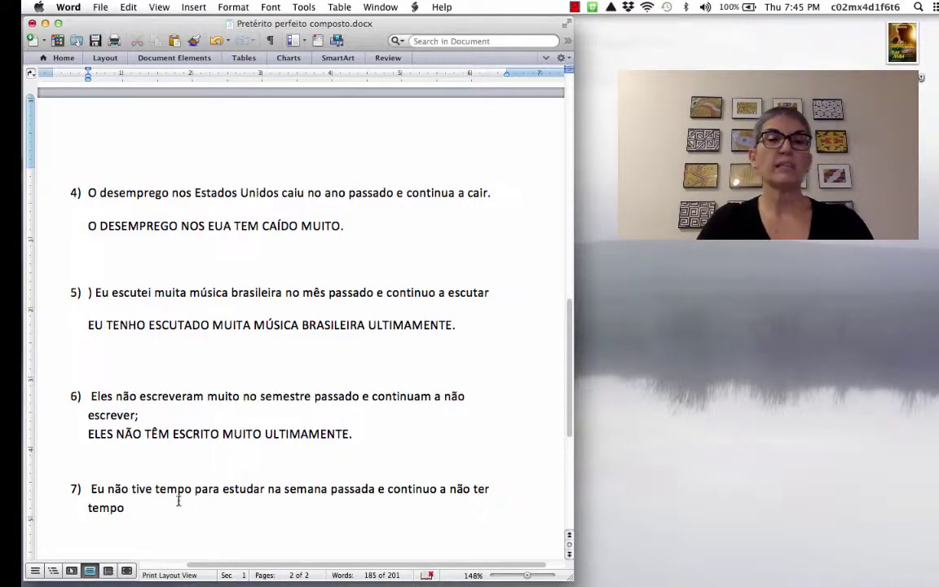
Add an unnumbered line after 'tempo' in item 7
scroll(223, 489, "down", 5)
left_click(138, 367)
key("Return")
key("BackSpace")
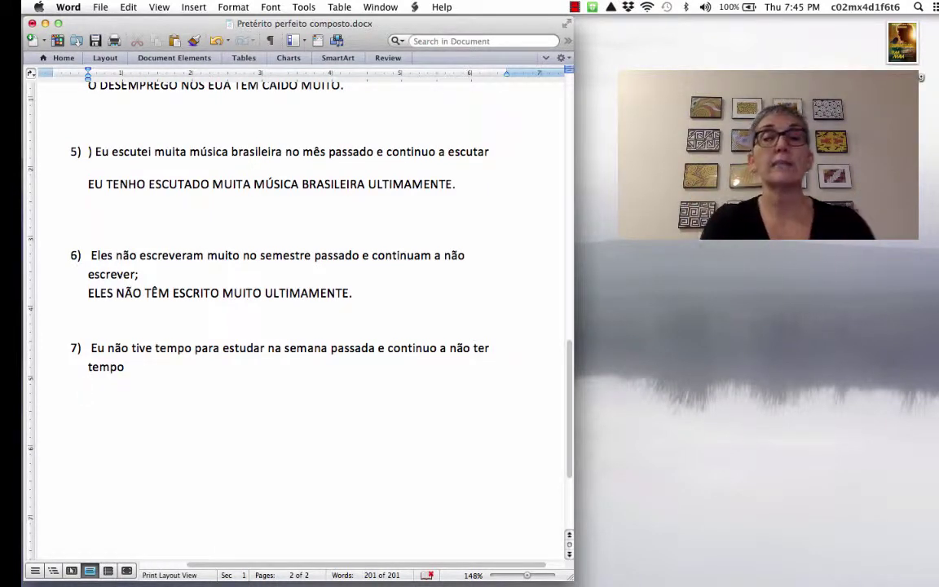
Type EU NÃO TENHO TIDO TEMPO PARA ESTUDAR ULTIMAMENTE. and bring up the recording stop options
type("EU NA")
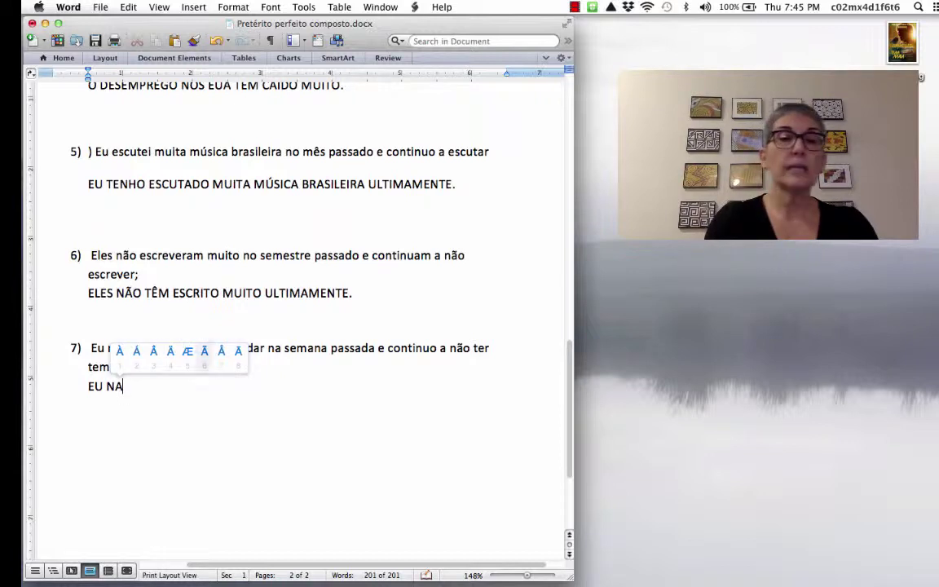
type("6O TENHO TI")
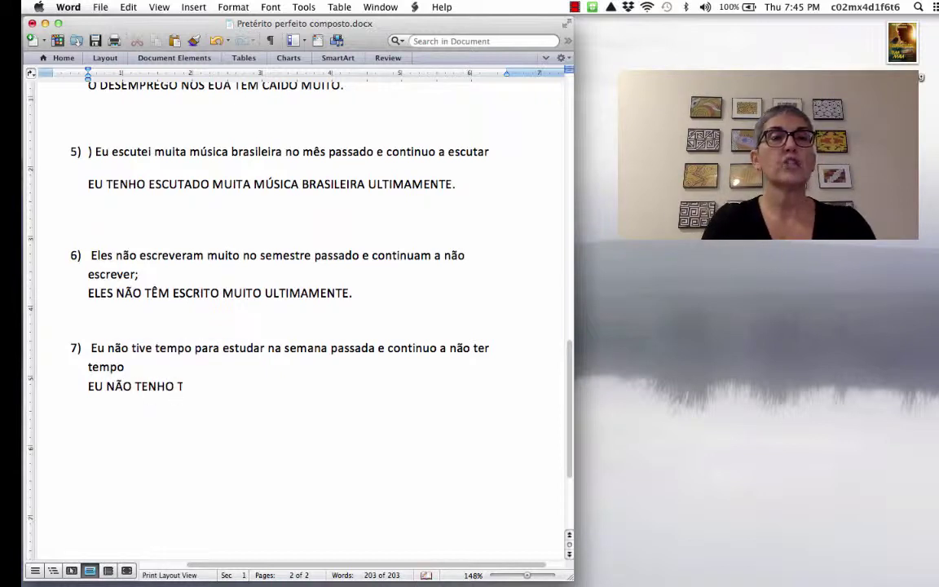
type("DO TE,")
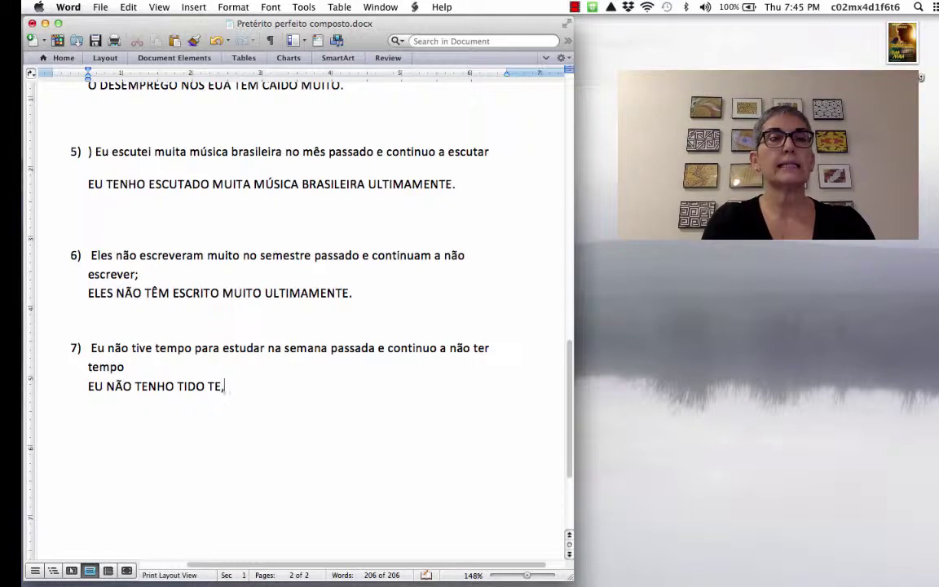
key("BackSpace")
type("MPO PARA ")
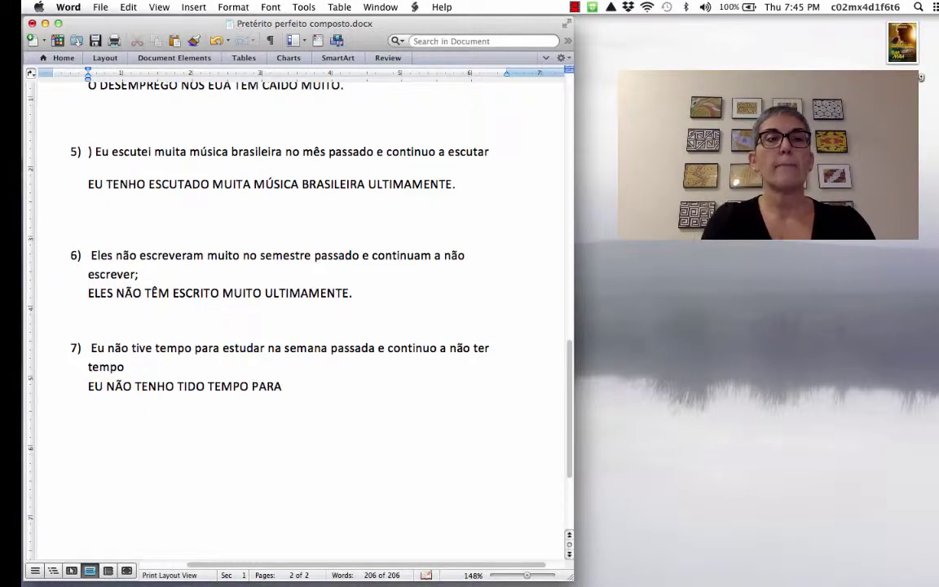
type("ESTU")
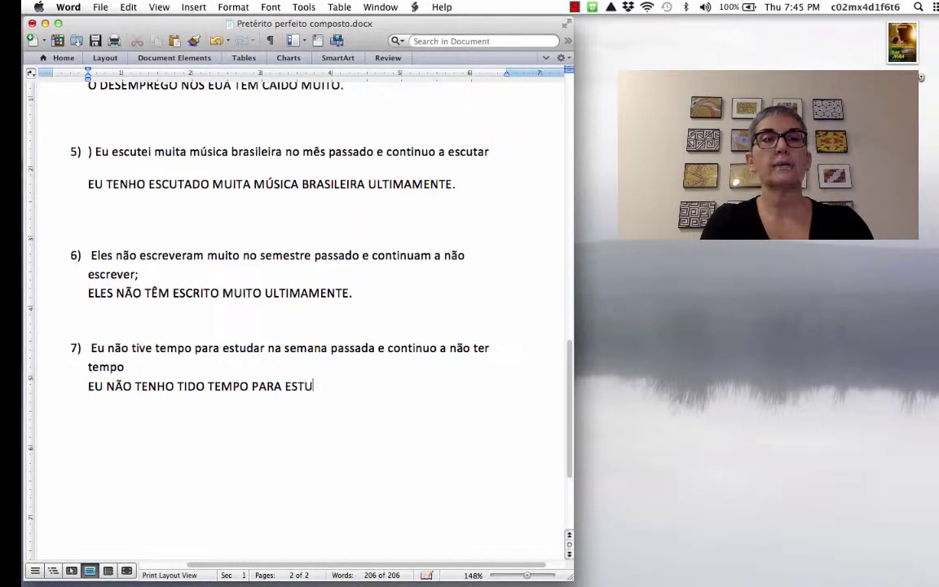
type("DAR ULTIM")
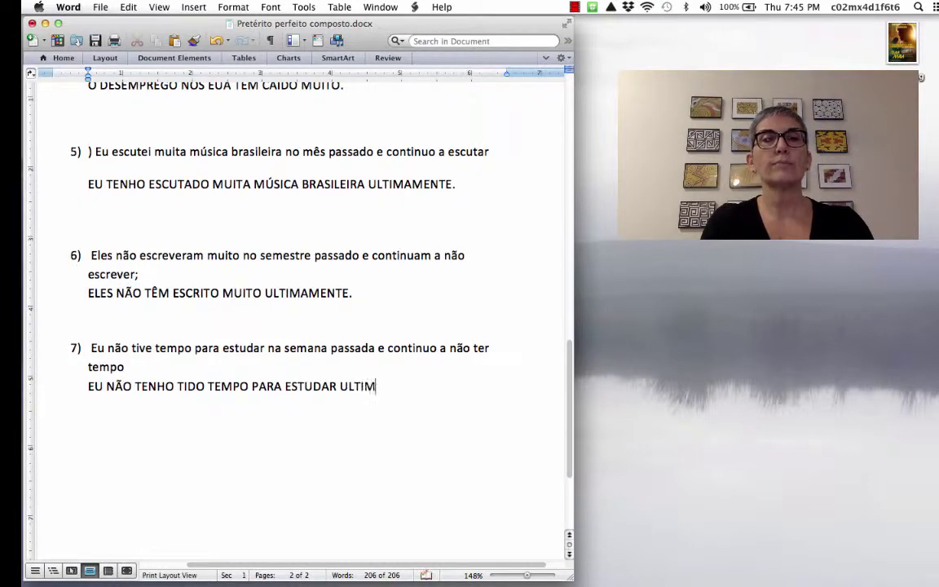
type("AMENTE")
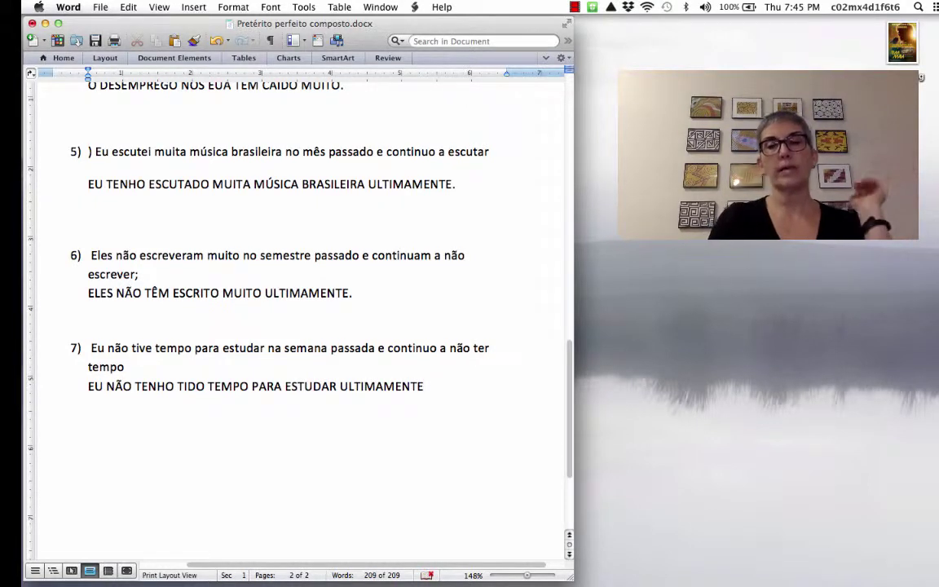
type(".")
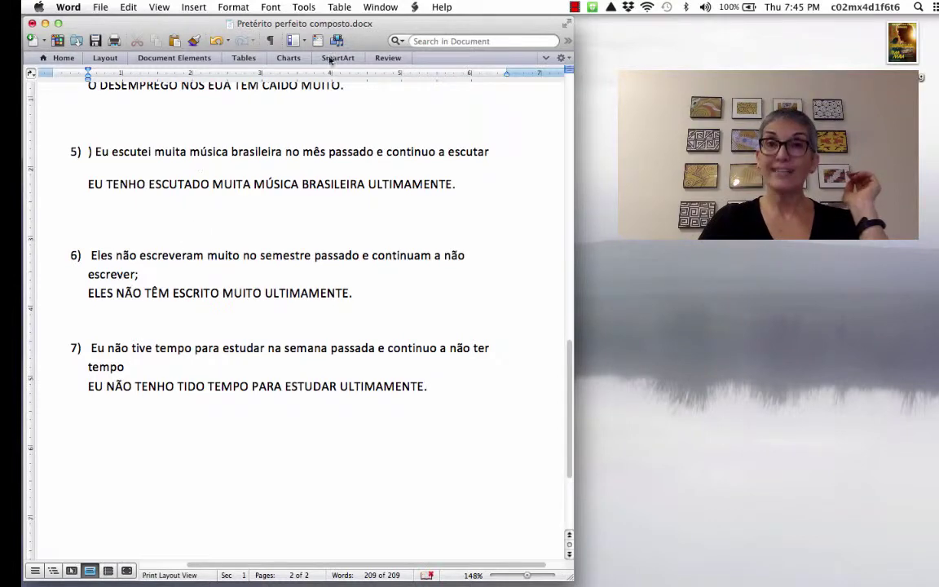
left_click(574, 8)
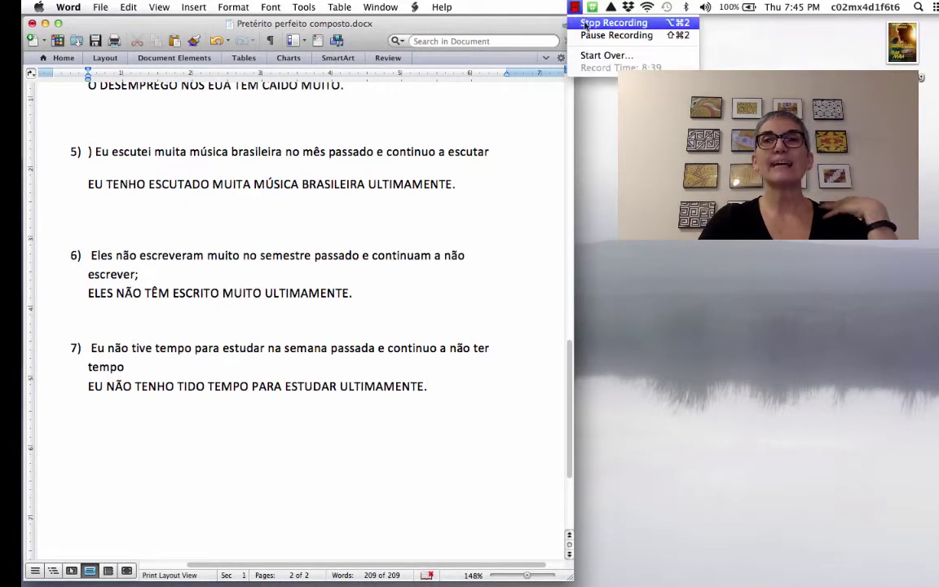